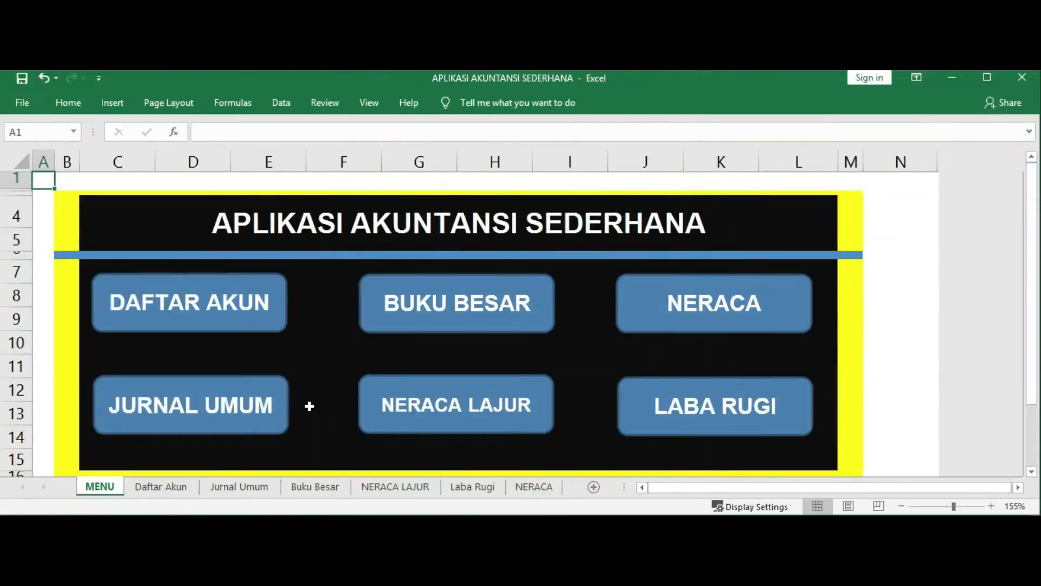
Open the Daftar Akun sheet from the menu and review its column headings and the full list of accounts
click(247, 317)
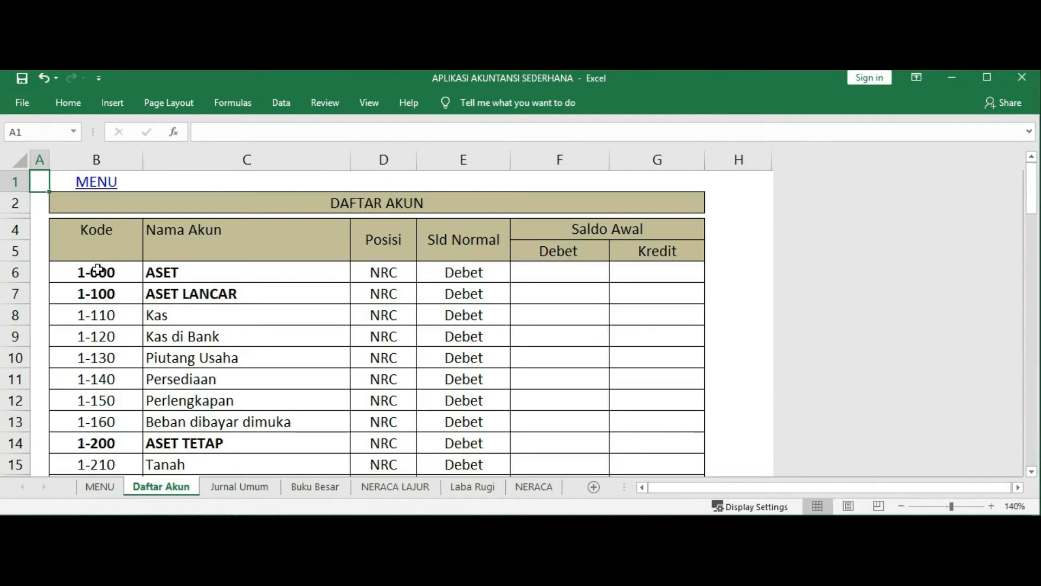
drag(97, 269, 260, 318)
drag(447, 372, 321, 355)
click(543, 343)
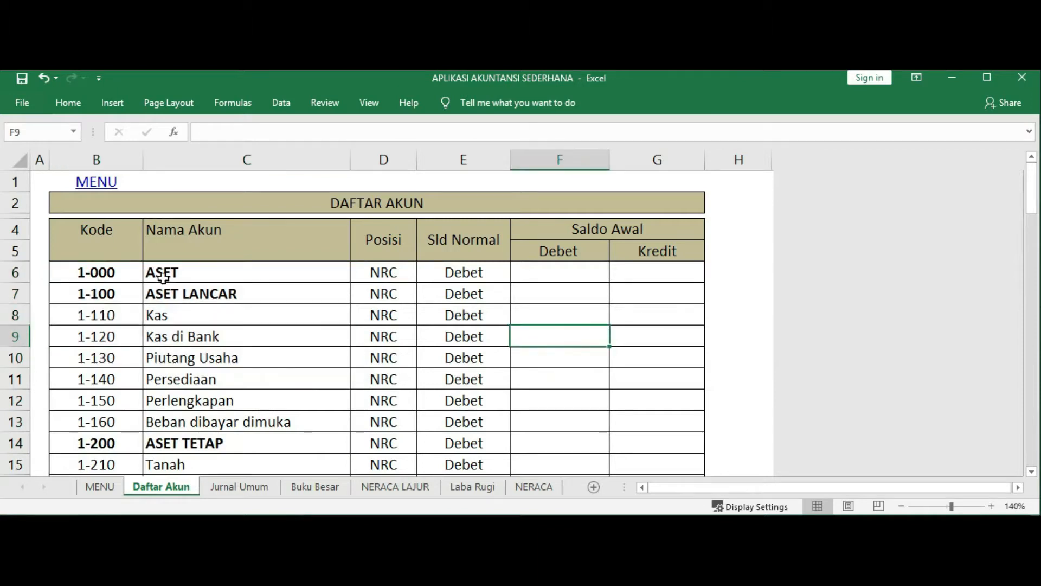
click(103, 252)
click(215, 247)
click(379, 244)
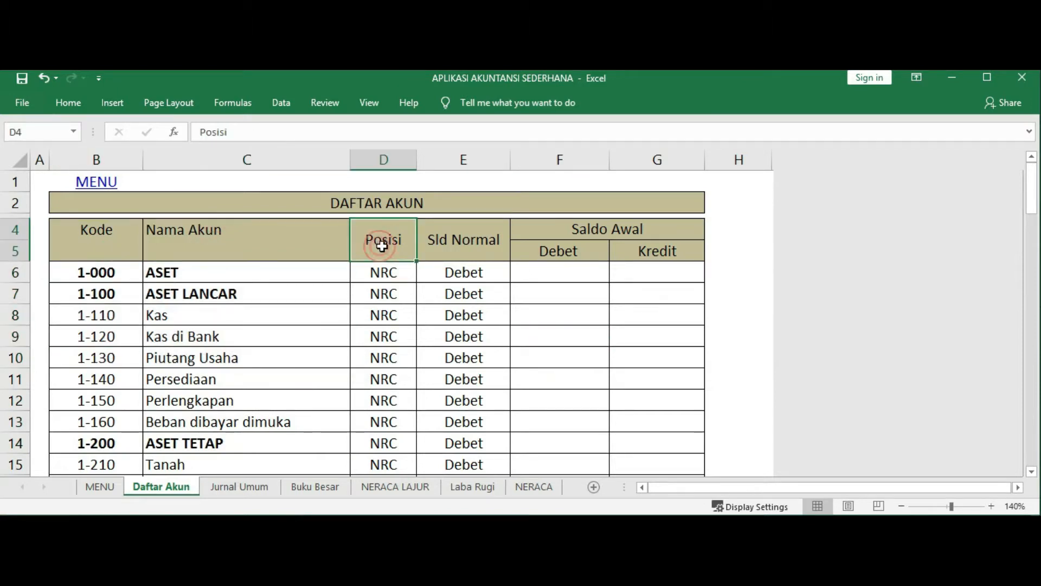
click(472, 248)
click(556, 227)
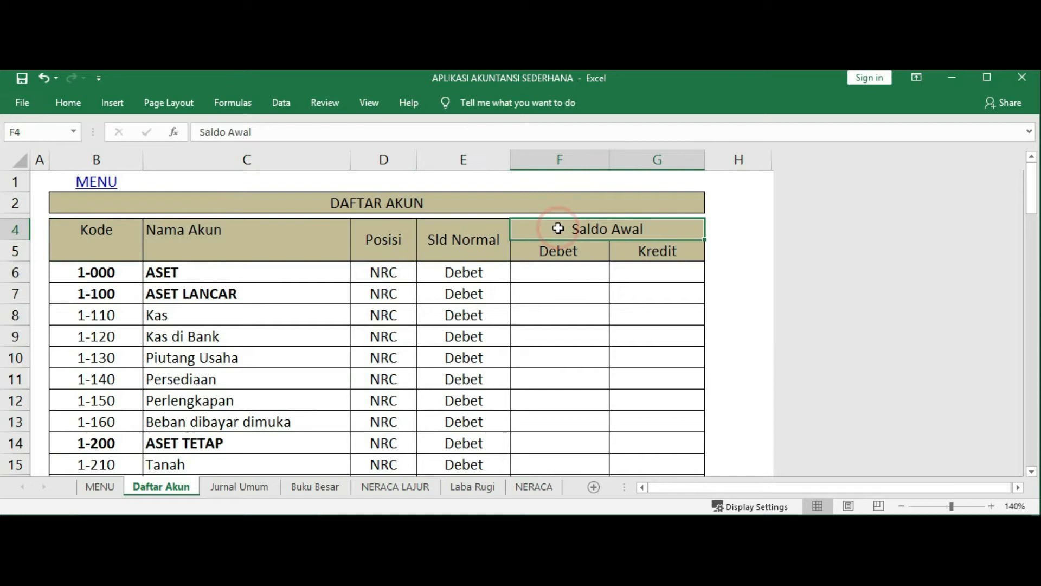
click(540, 255)
click(629, 252)
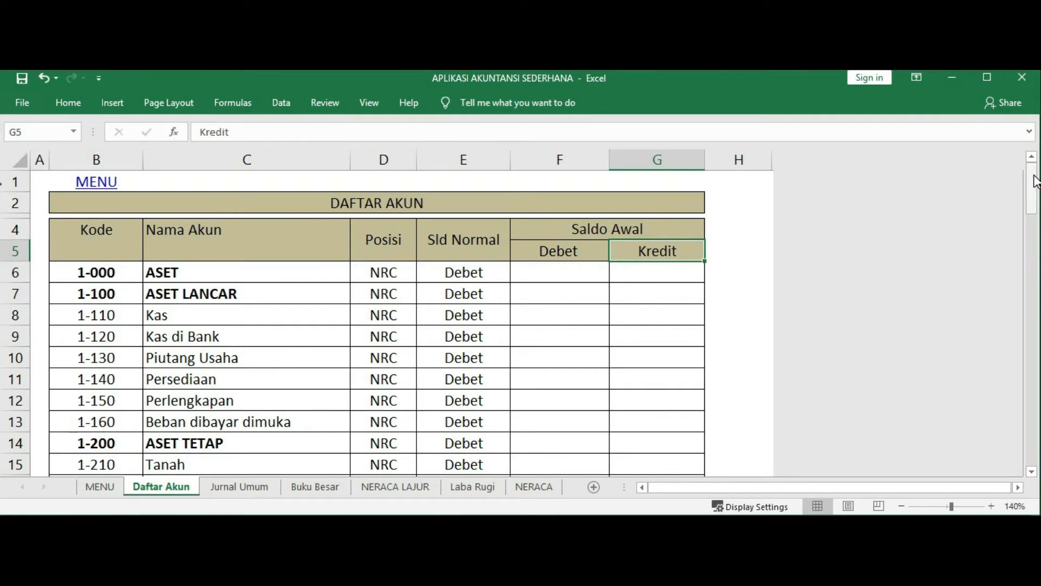
drag(1034, 181, 1034, 209)
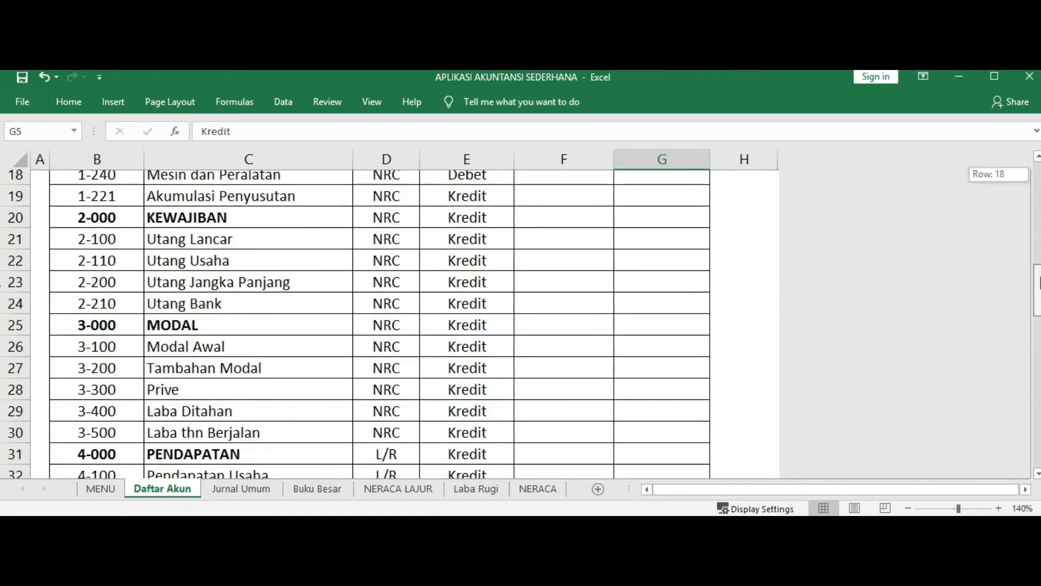
drag(1036, 290, 1036, 192)
Examine the Posisi column, comparing the accounts marked NRC with those marked L/R
click(408, 158)
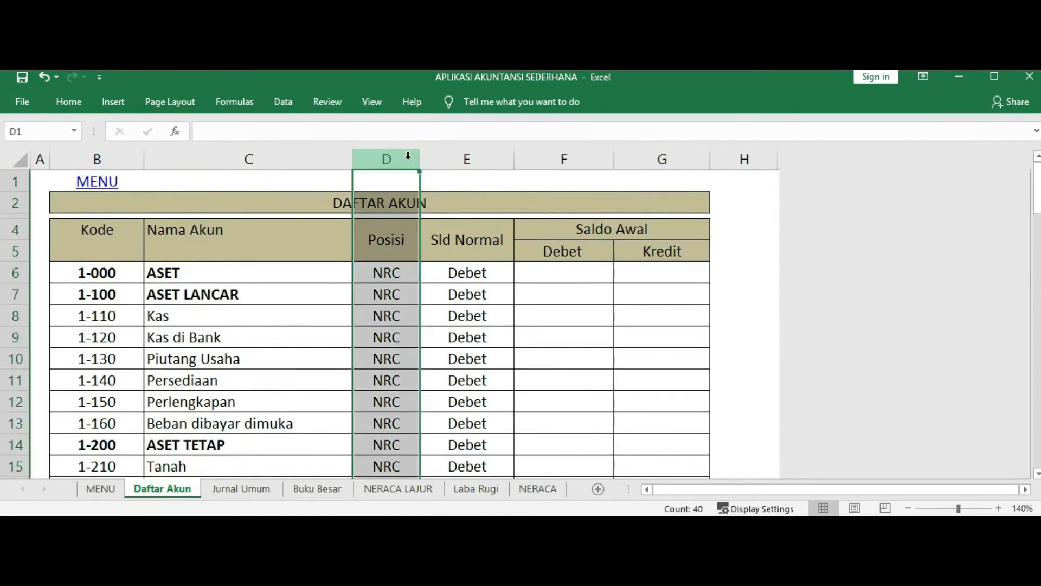
click(262, 274)
click(406, 273)
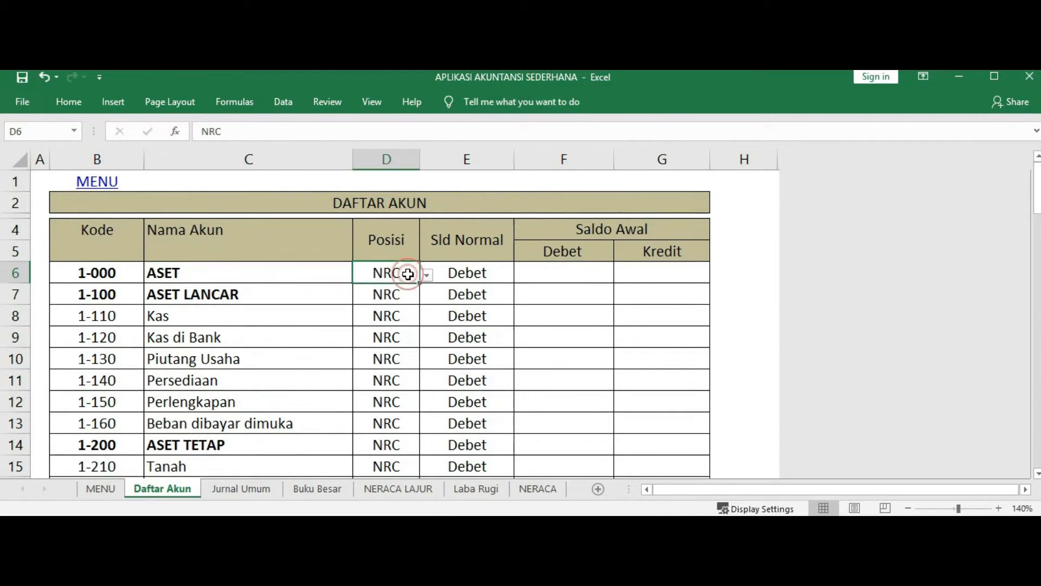
drag(394, 274, 380, 417)
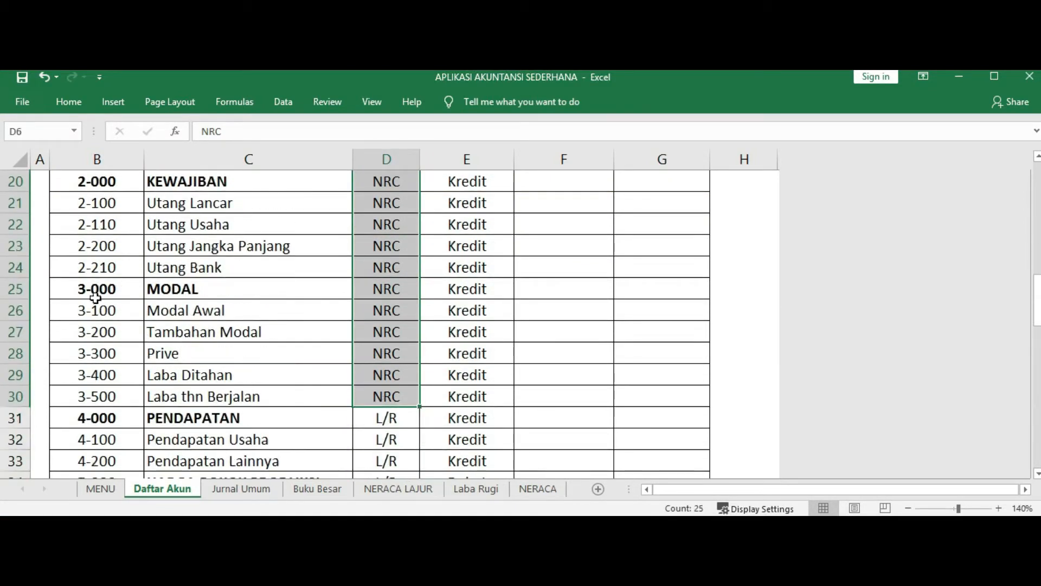
click(298, 420)
drag(372, 421, 375, 466)
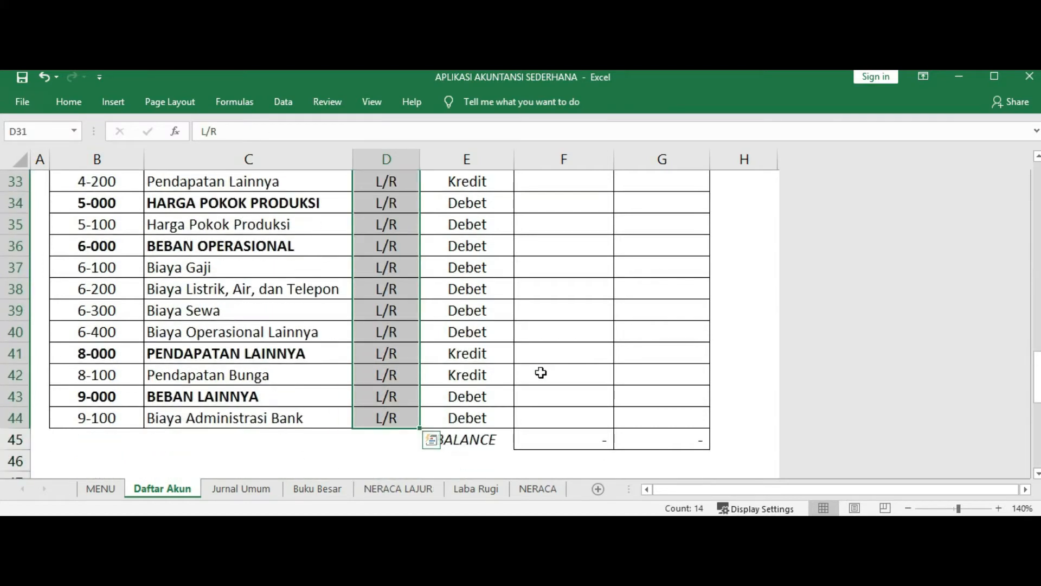
click(566, 373)
drag(1037, 378, 1038, 173)
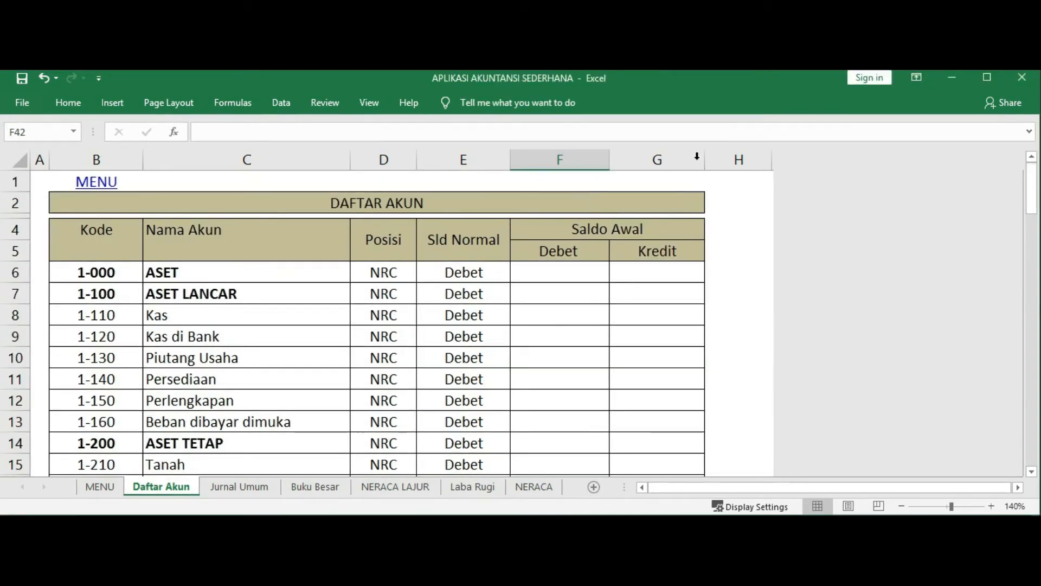
Examine the Saldo Awal Debet and Kredit columns and their BALANCE cells below the account list
drag(560, 159, 644, 160)
click(581, 161)
click(653, 158)
drag(1037, 211, 1022, 419)
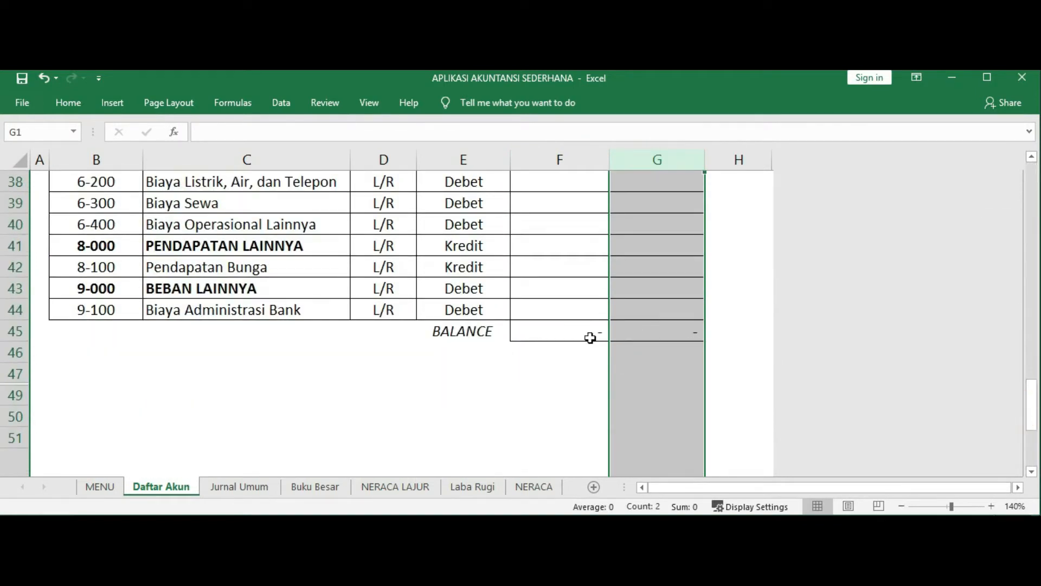
click(591, 335)
click(624, 332)
click(578, 332)
click(643, 332)
drag(1033, 404, 1033, 298)
drag(1037, 211, 1037, 168)
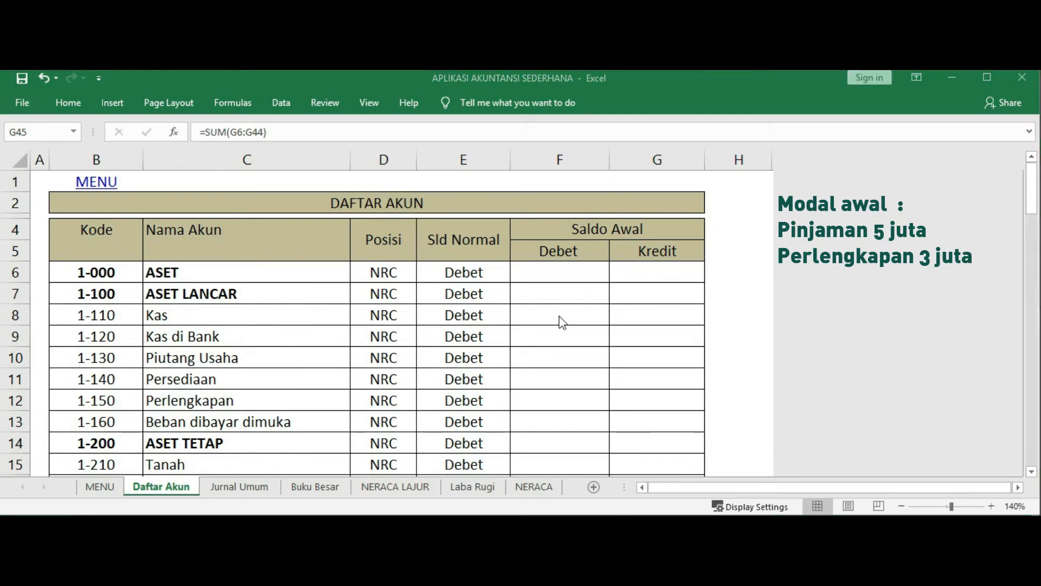
Enter opening debit balances of 5000000 for Kas and 3000000 for Perlengkapan
click(561, 322)
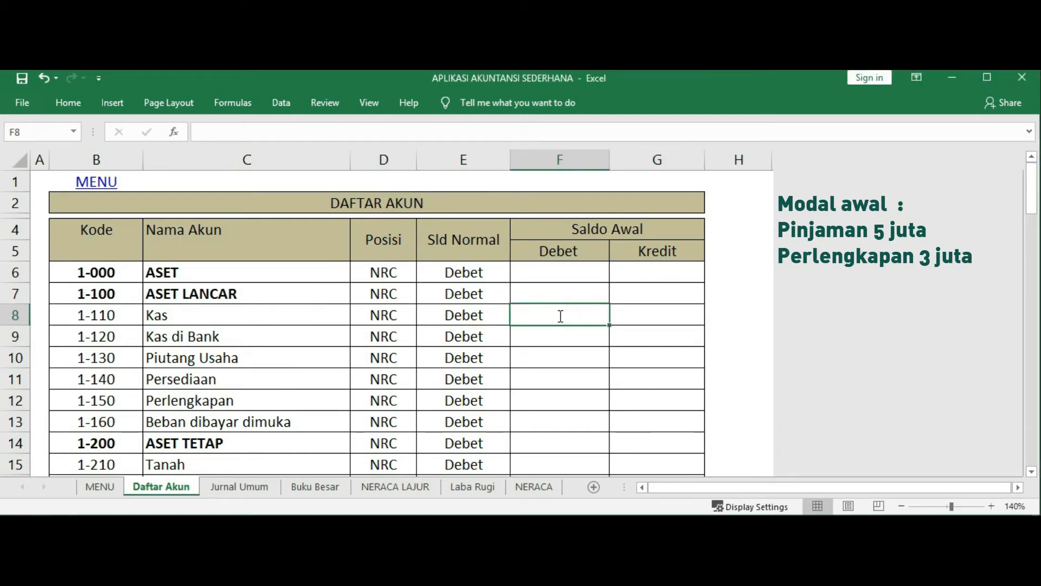
text(5000000)
key(Return)
click(550, 408)
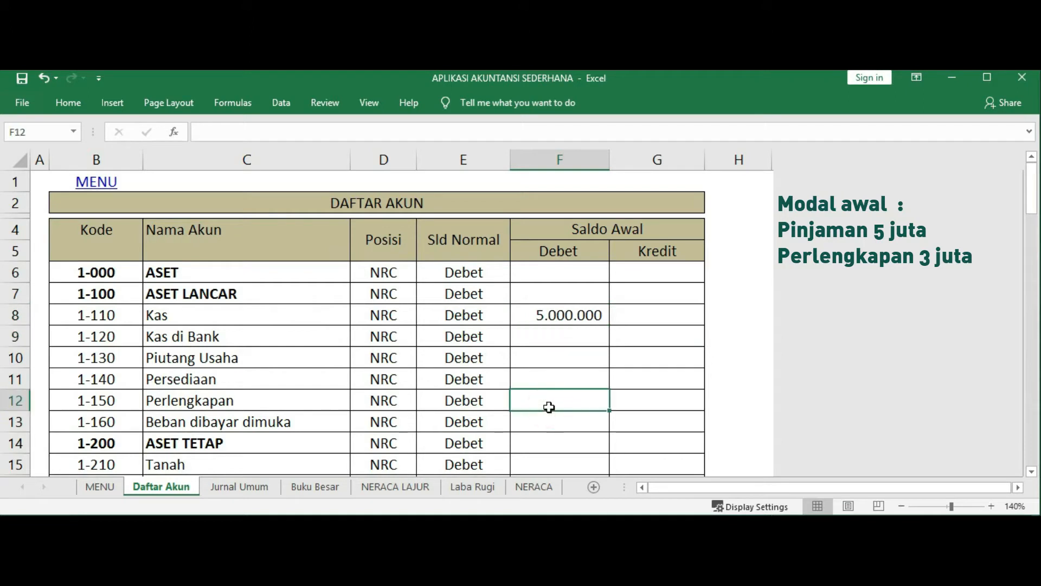
text(3000000)
key(Return)
Enter opening credit balances of 5000000 for Utang Bank and 3000000 for Modal Awal
drag(1032, 192, 1032, 320)
click(649, 288)
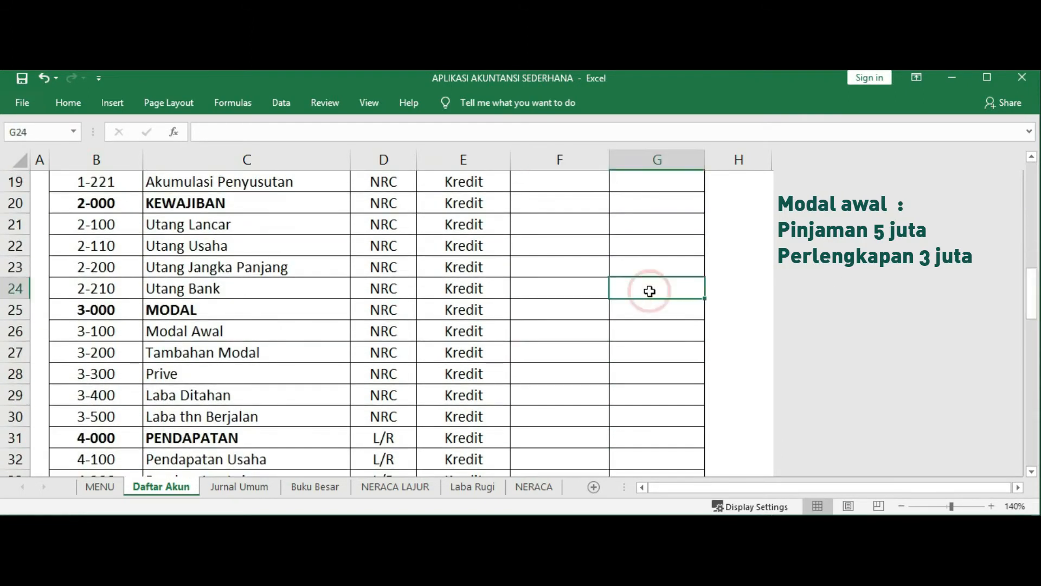
text(5000000)
key(Return)
drag(1032, 295, 969, 326)
click(678, 189)
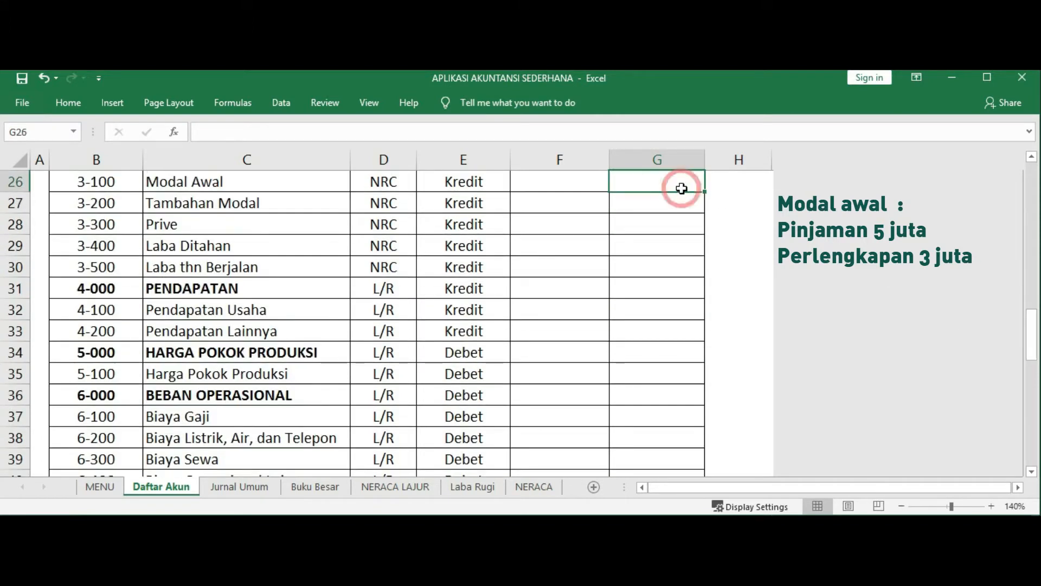
text(3000000)
key(Return)
Compare the debit and credit totals in the BALANCE row of the account list
drag(1032, 326, 1028, 420)
click(596, 374)
click(629, 376)
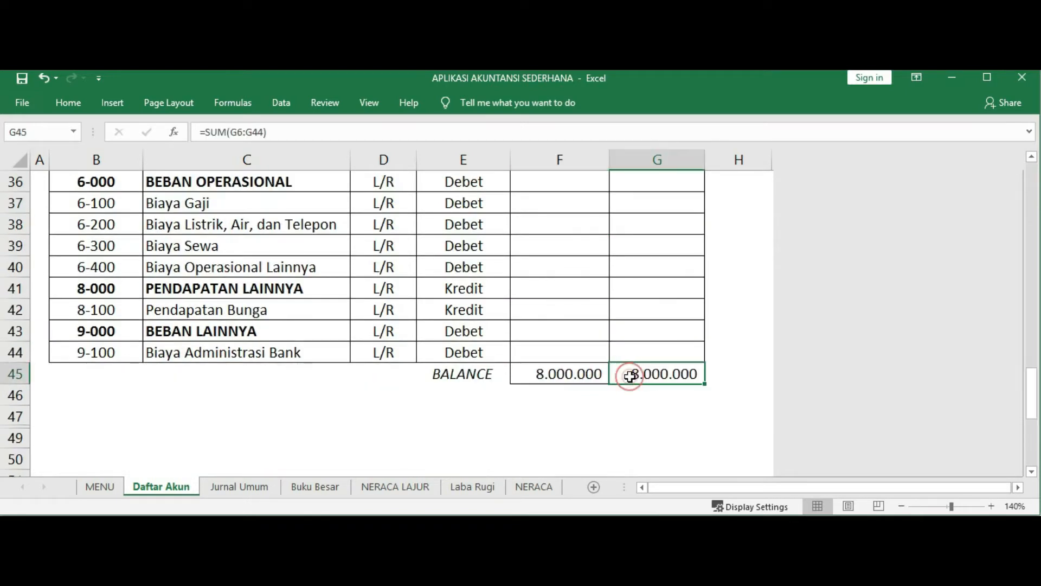
click(594, 373)
click(628, 377)
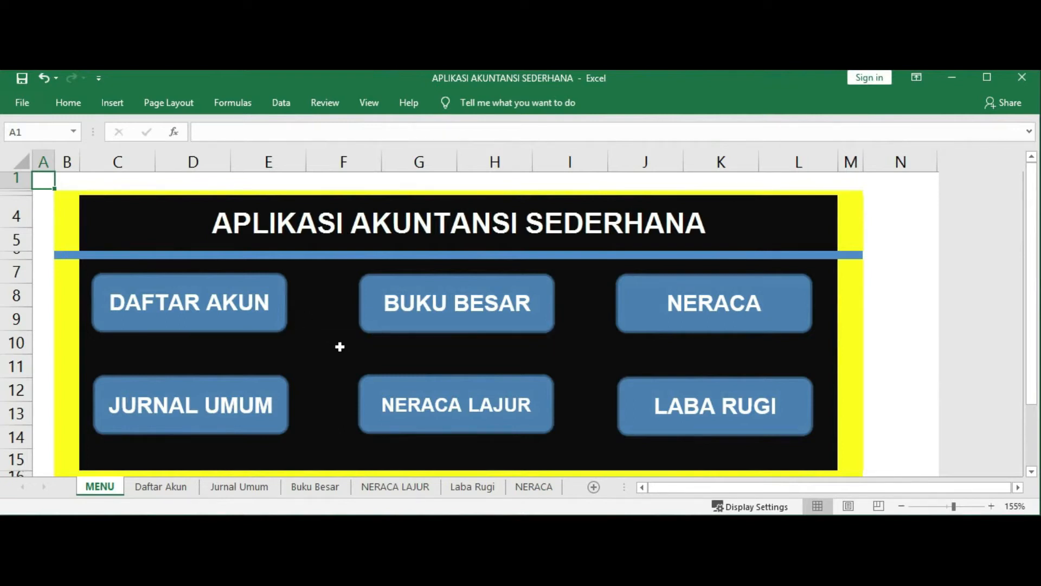
Open the Jurnal Umum sheet from the menu and review its columns from Tanggal through Kredit
click(245, 389)
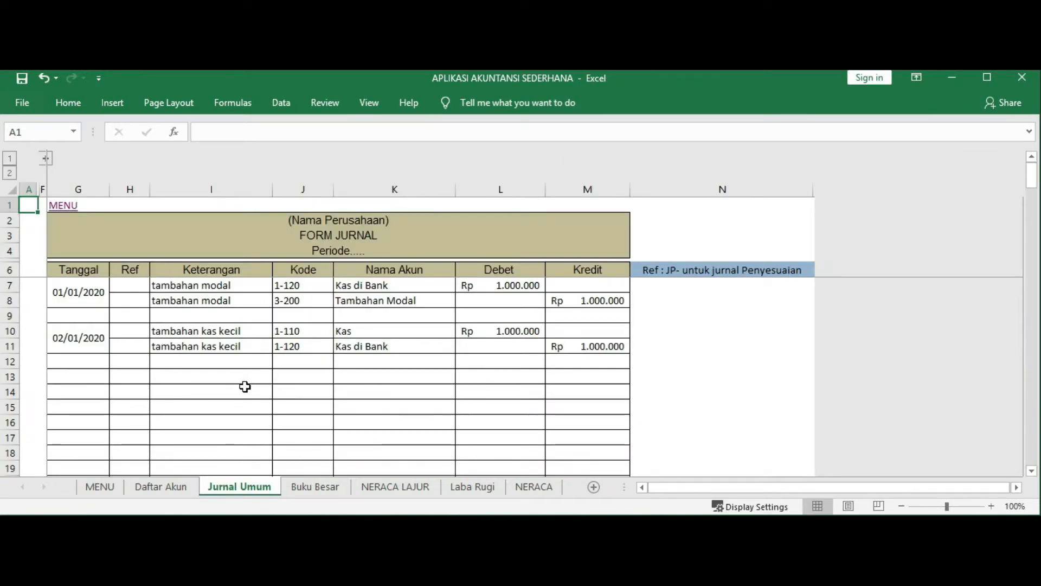
click(64, 184)
click(123, 184)
click(197, 186)
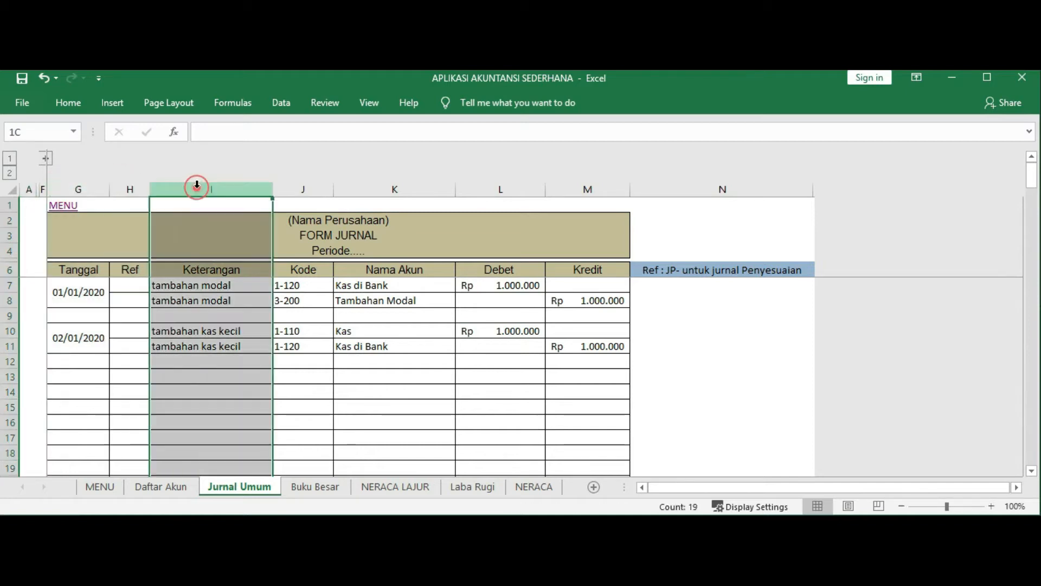
click(304, 186)
click(371, 186)
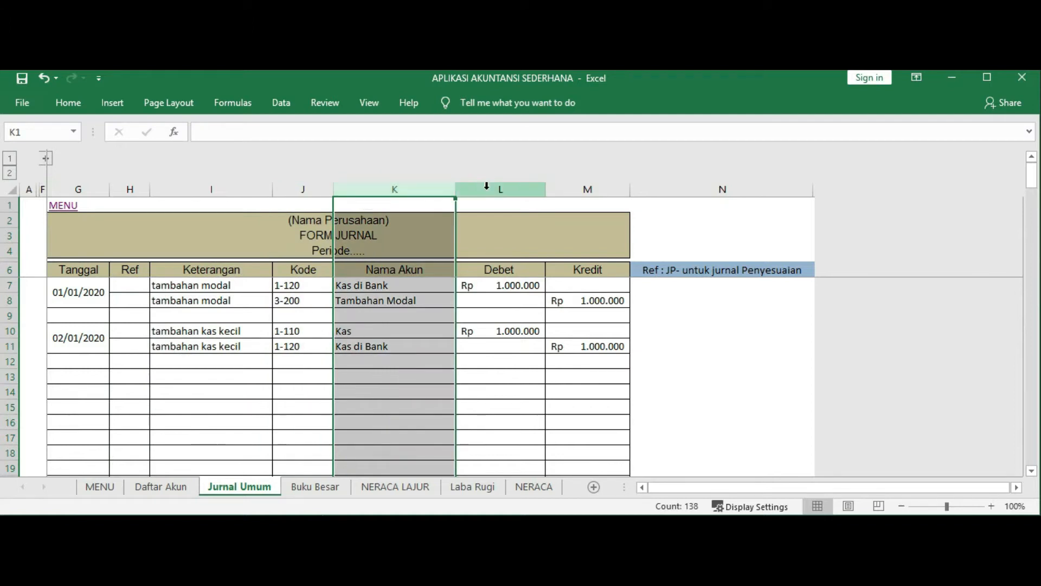
click(486, 186)
click(566, 186)
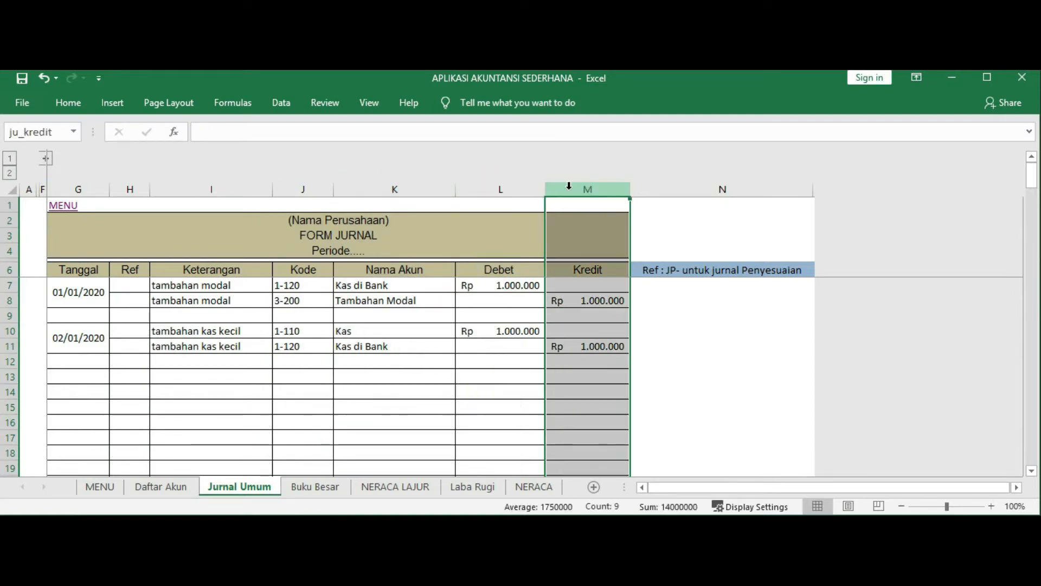
Examine the journal's company name and period heading lines and the Ref note for adjusting entries
click(318, 218)
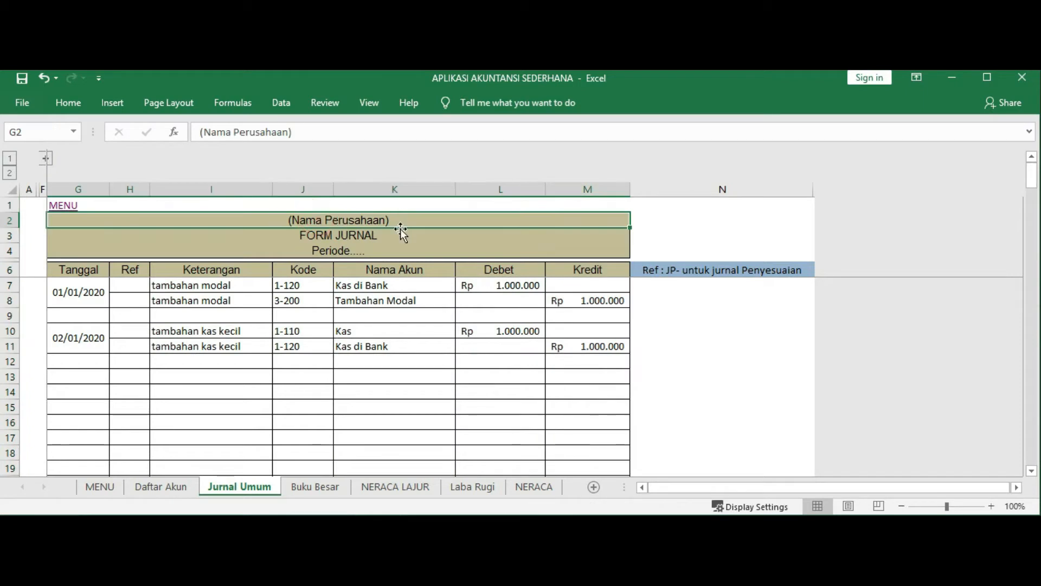
click(394, 250)
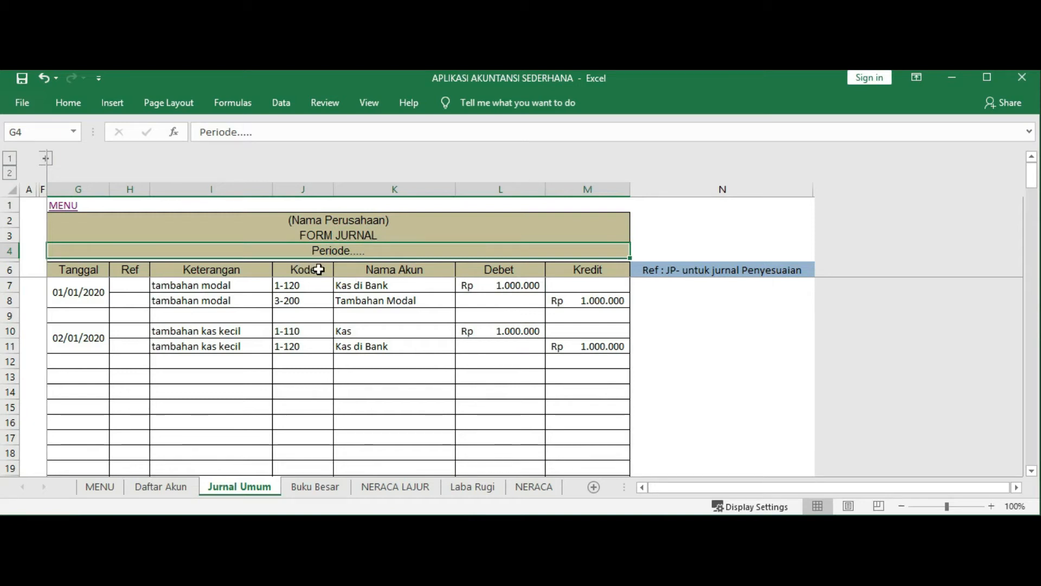
click(652, 270)
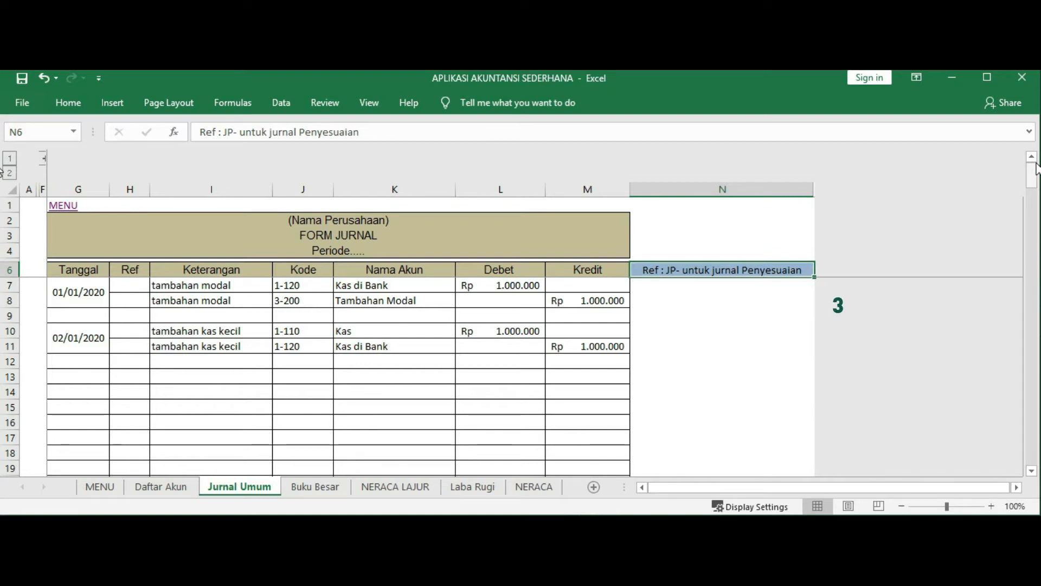
Start a journal entry in row 13 dated 3/1/20 with the description "pembelian kredit"
click(71, 383)
text(3/1/20)
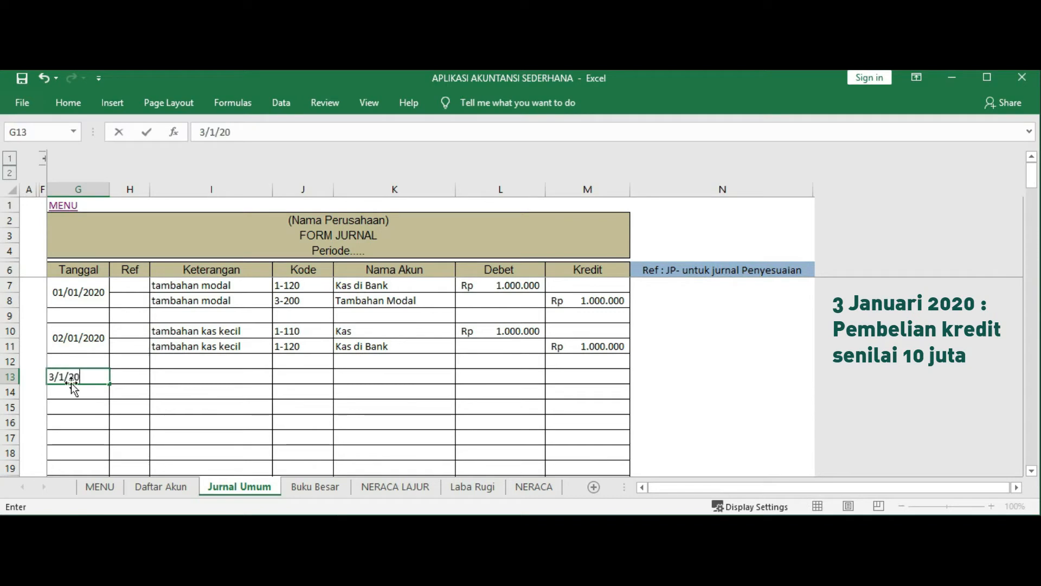
key(Return)
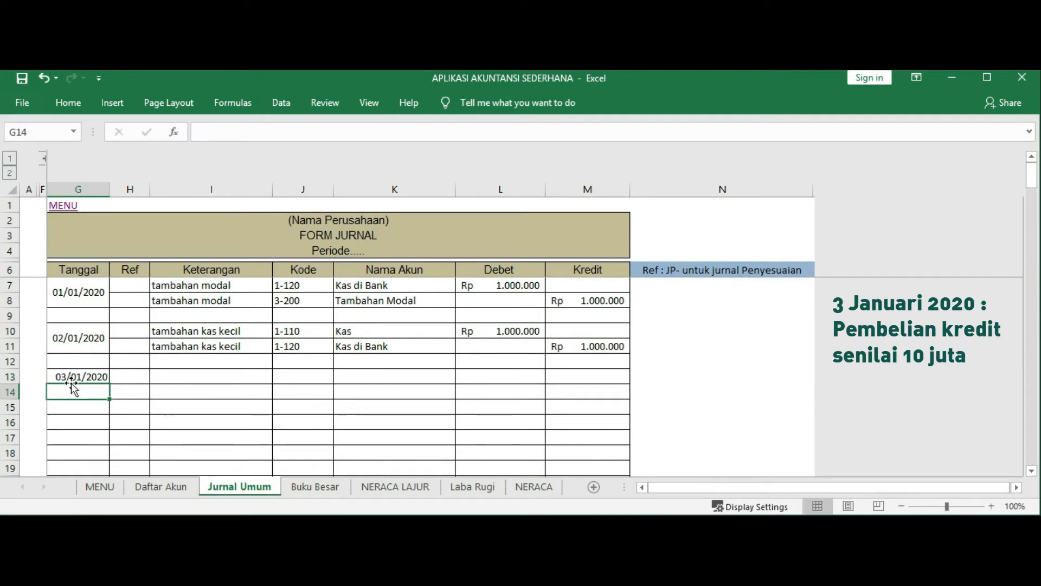
click(188, 375)
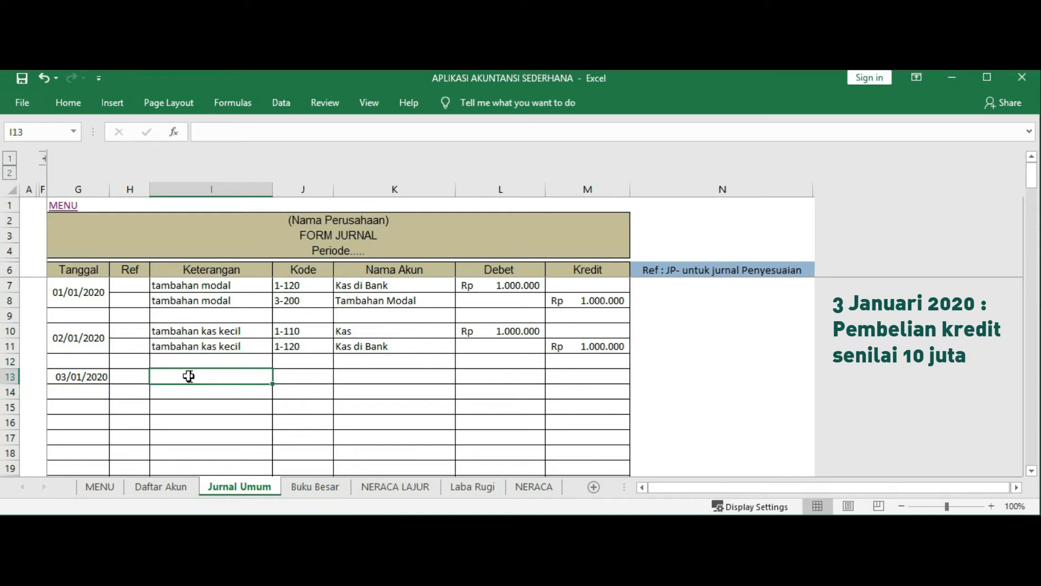
text(pembelian kredi)
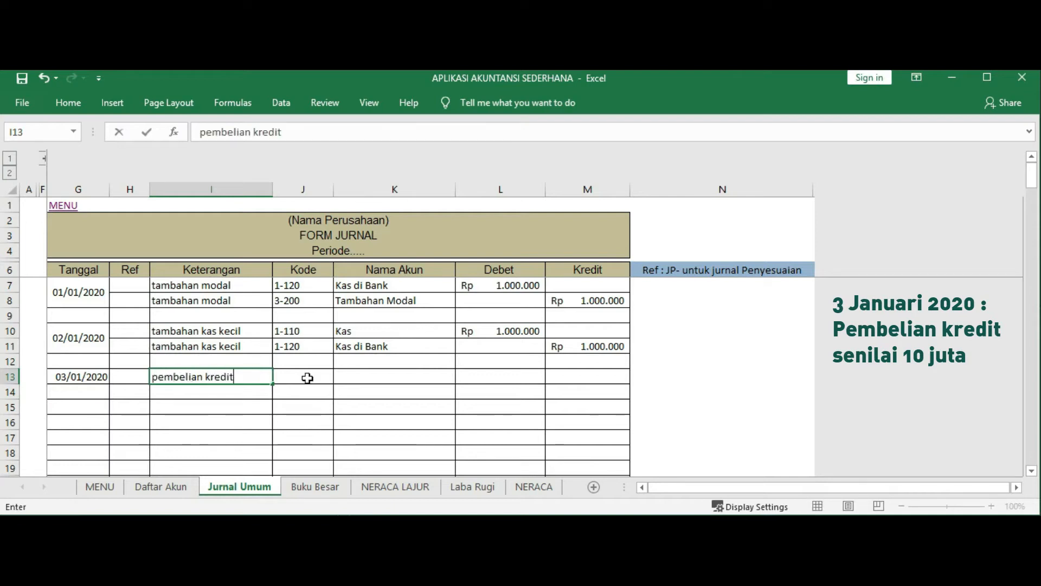
text(t)
Assign account code 1-140 to the row 13 journal line and enter a debit of 10000000
click(307, 377)
click(340, 376)
drag(340, 441, 340, 406)
click(302, 409)
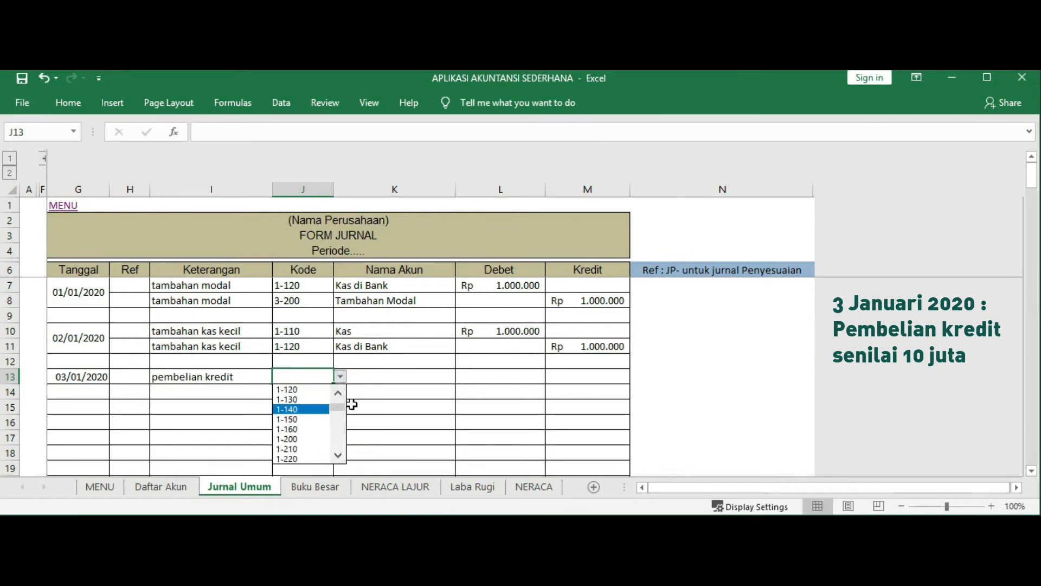
click(498, 378)
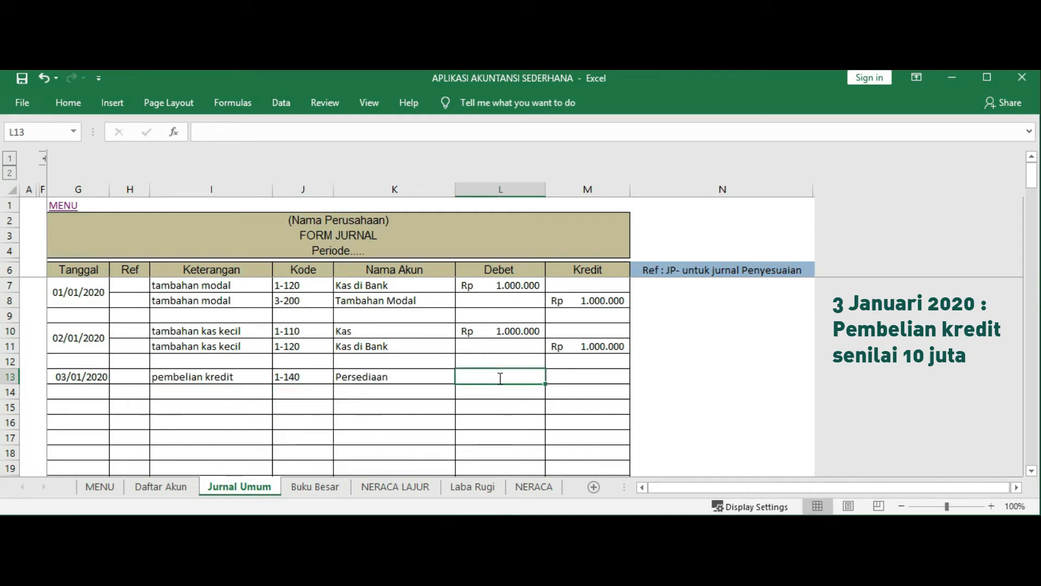
text(10.000.000)
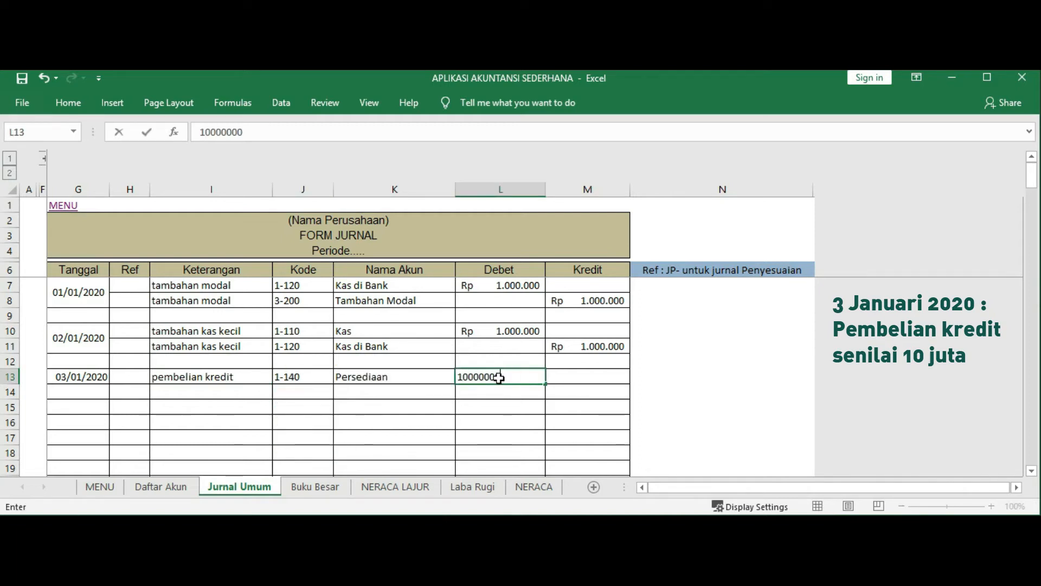
key(Return)
Assign account code 2-110 to the row 14 journal line and enter a credit of 10000000
click(297, 394)
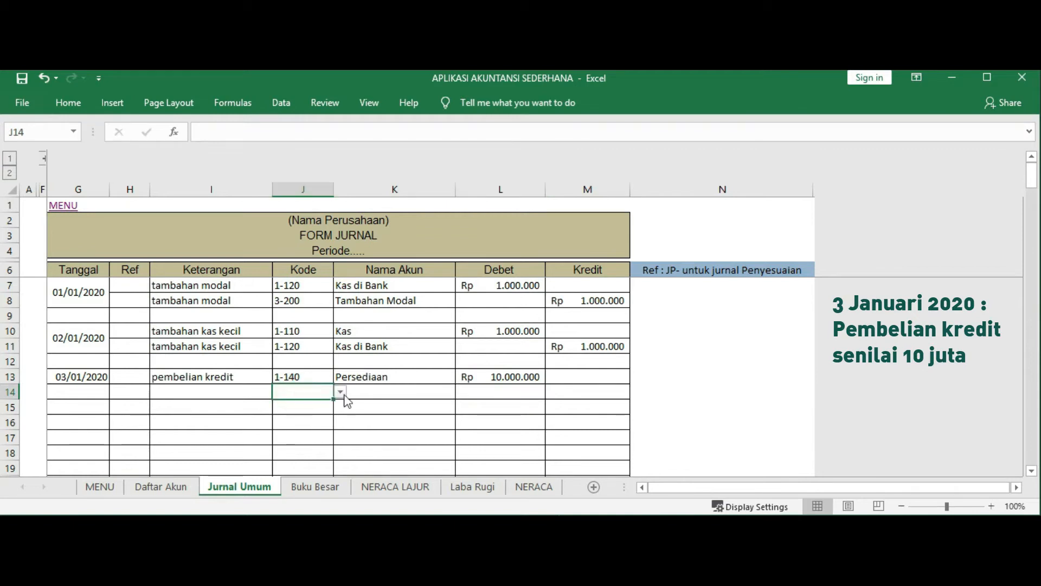
click(340, 393)
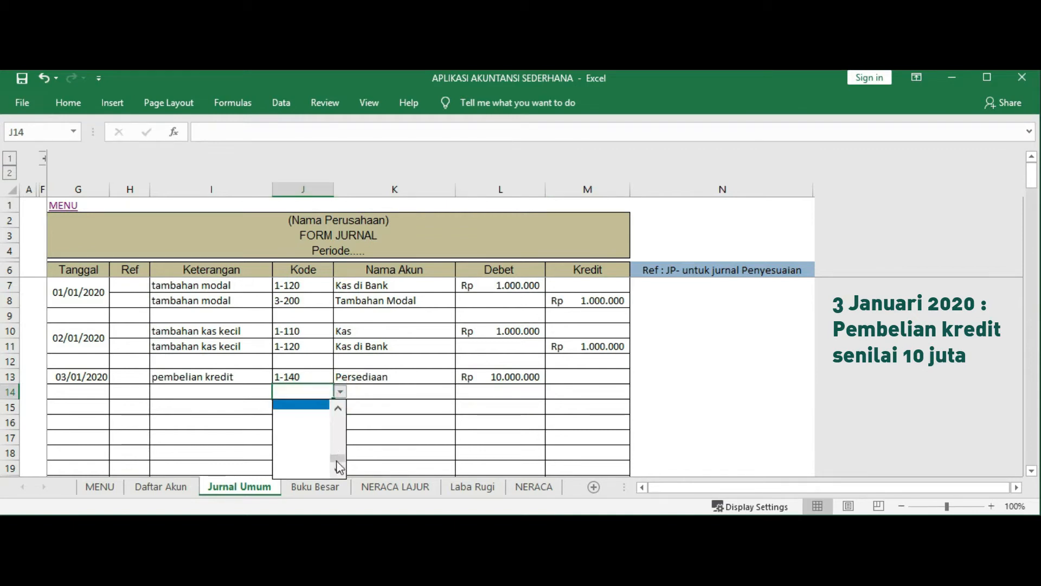
click(337, 449)
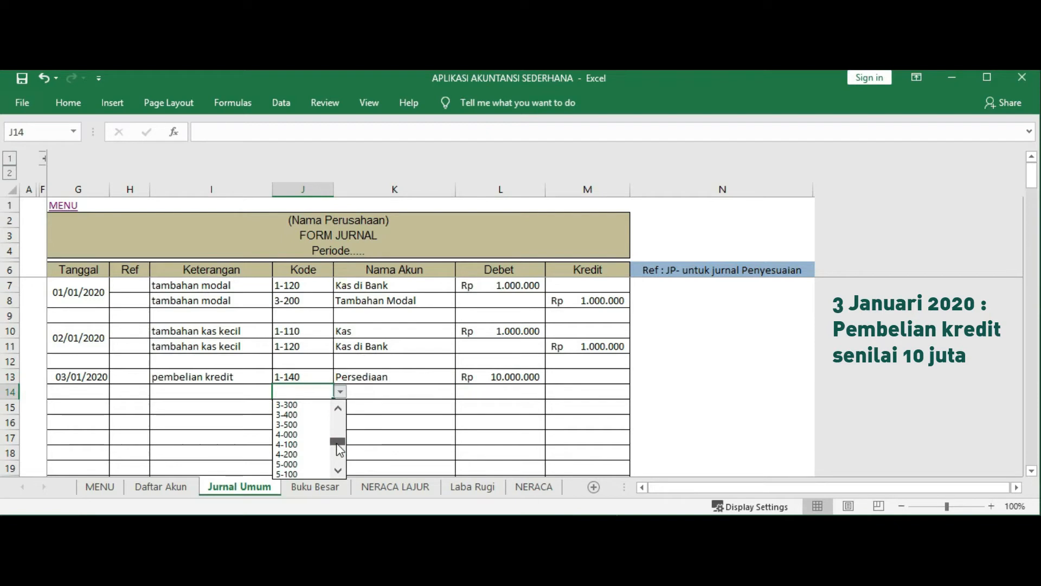
drag(337, 451, 292, 434)
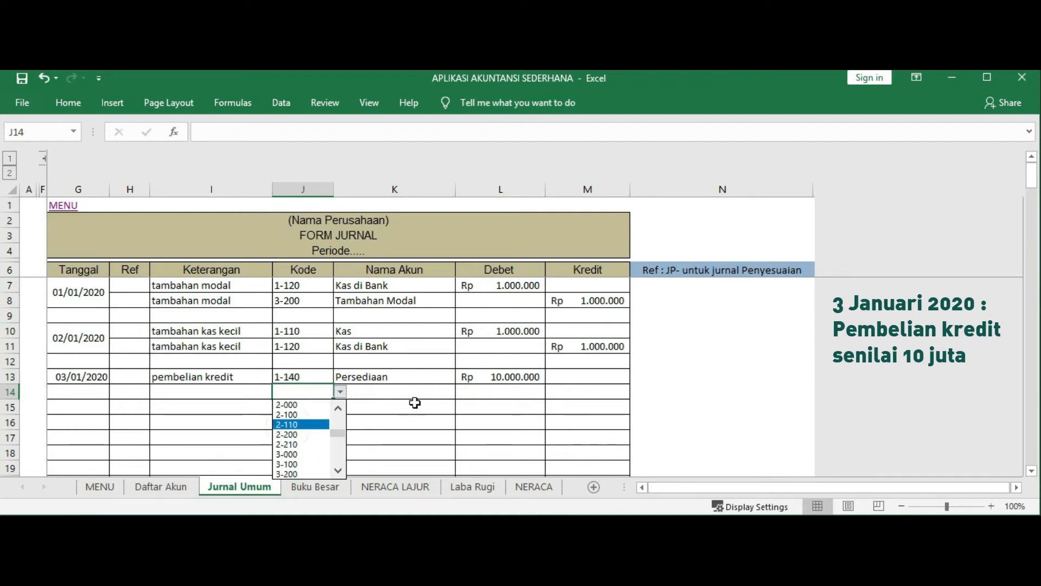
key(Return)
click(565, 389)
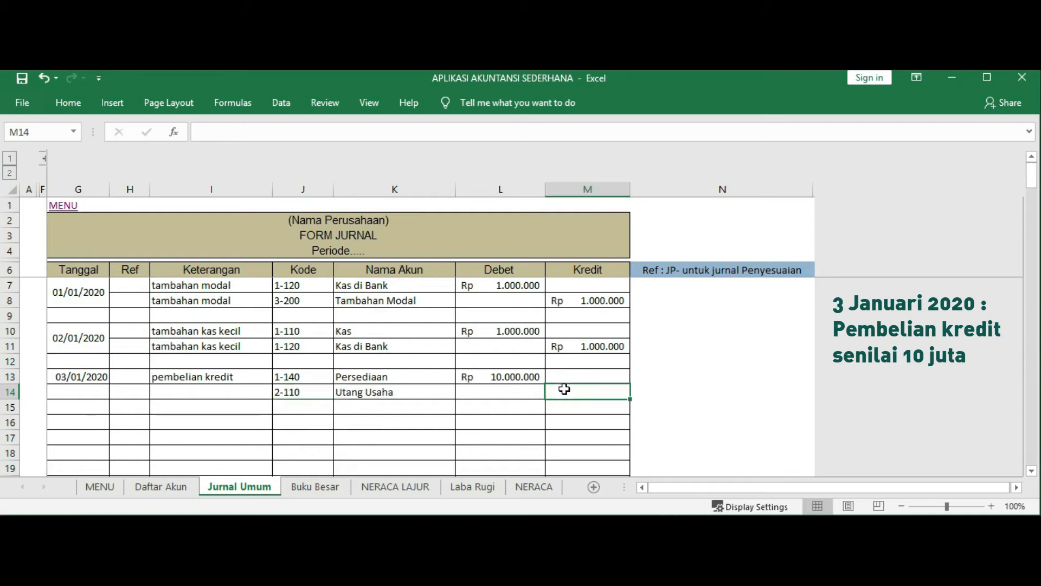
text(10.000.000)
key(Return)
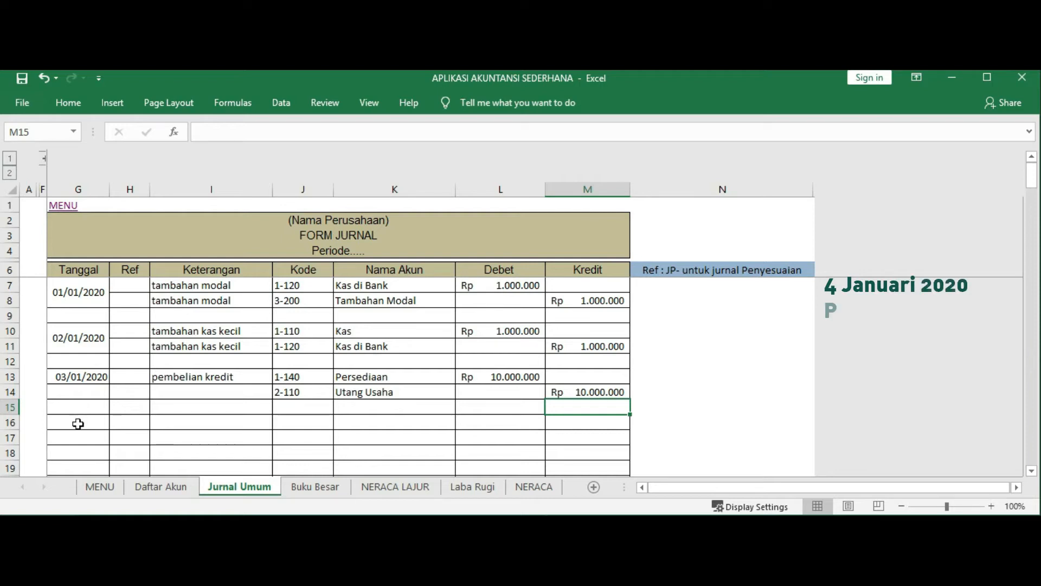
Start a journal entry in row 16 dated 4/1/20 with the description "penjualan tunai"
click(78, 422)
text(4/1/20)
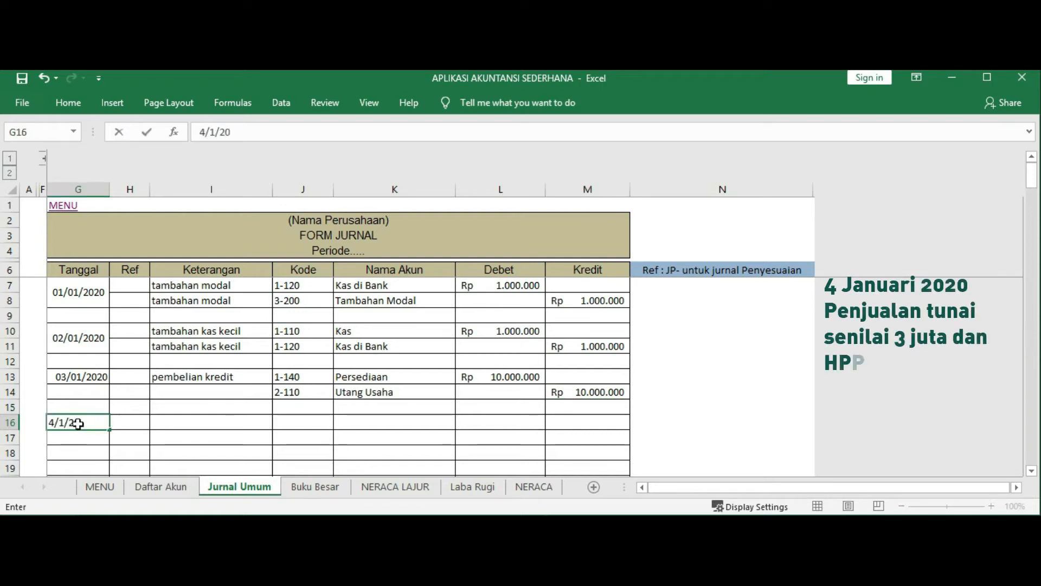
key(Return)
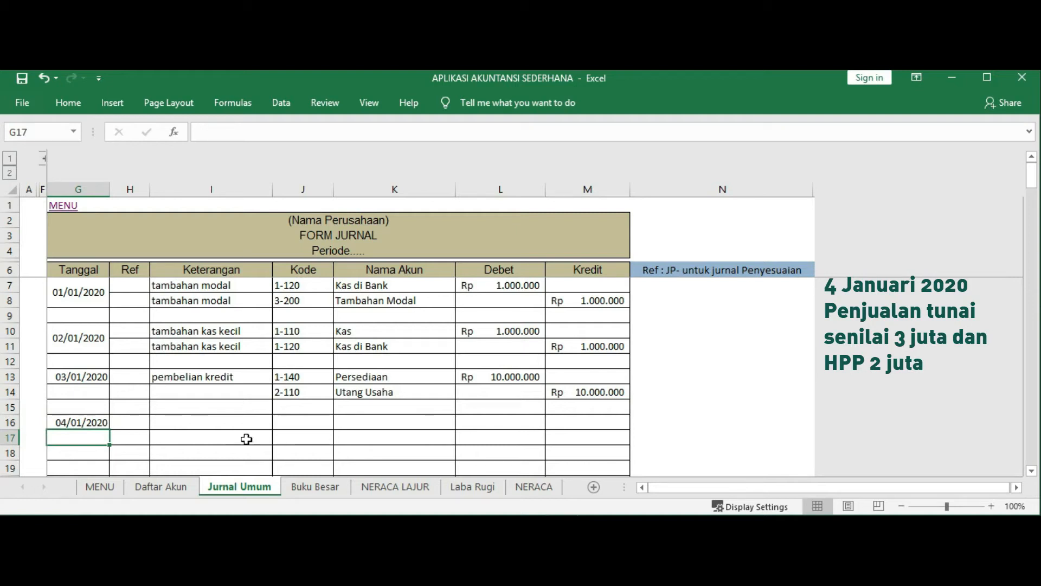
click(219, 429)
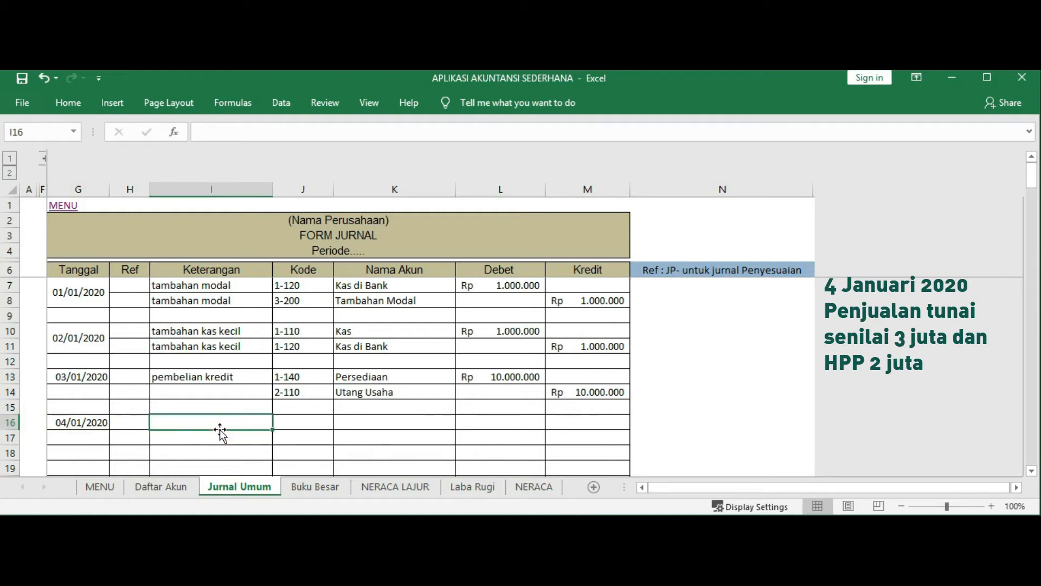
text(pe)
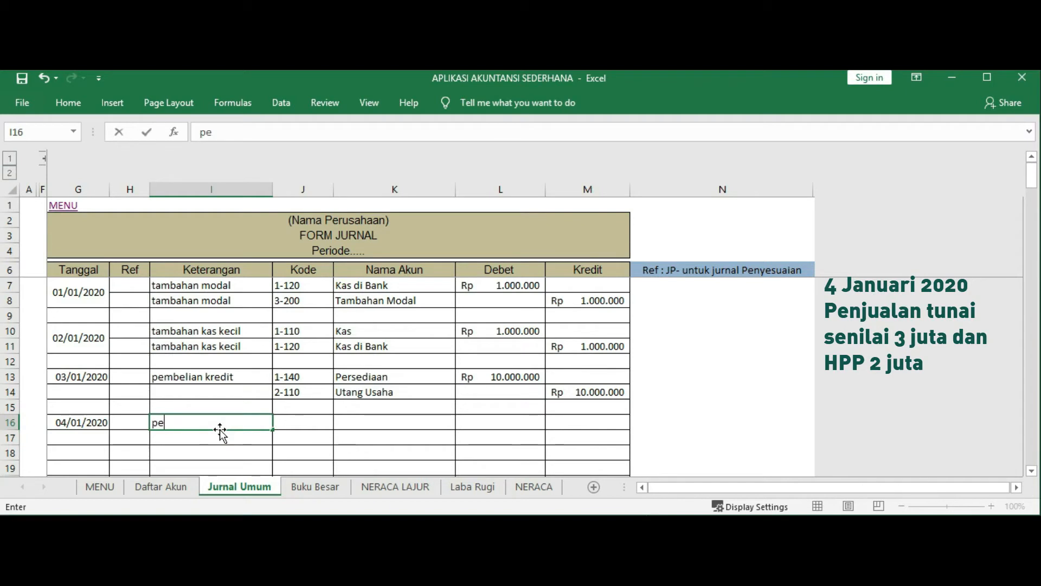
text(njualan tunai)
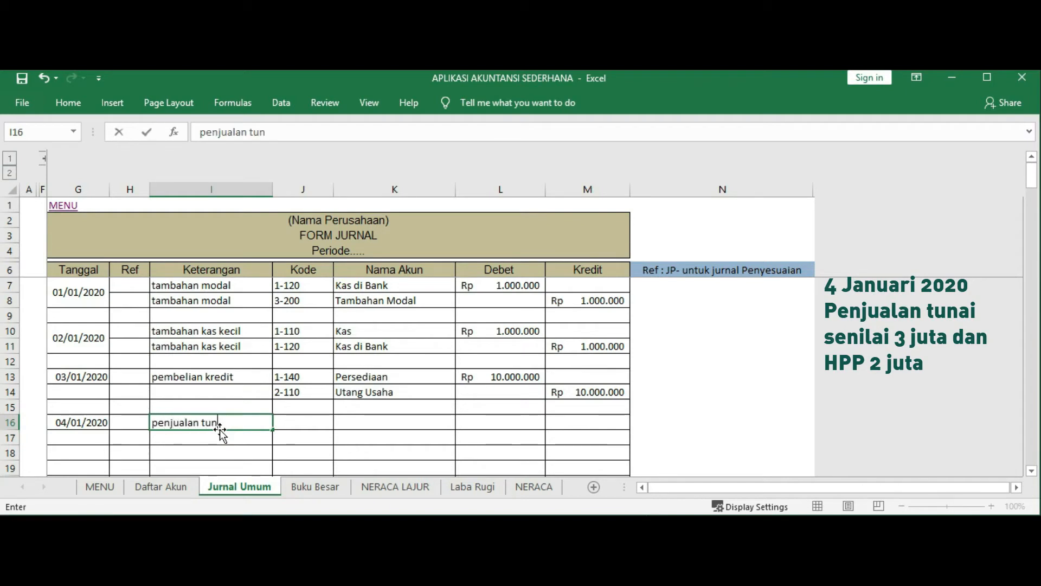
Assign account code 1-110 to the row 16 journal line and enter a debit of 3000000
click(318, 422)
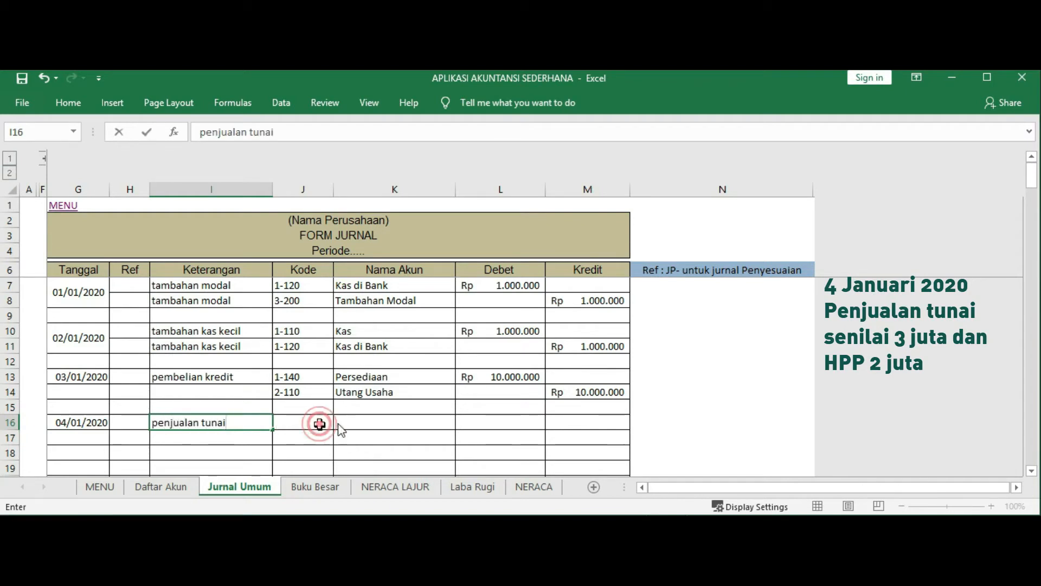
click(340, 422)
drag(337, 488, 336, 449)
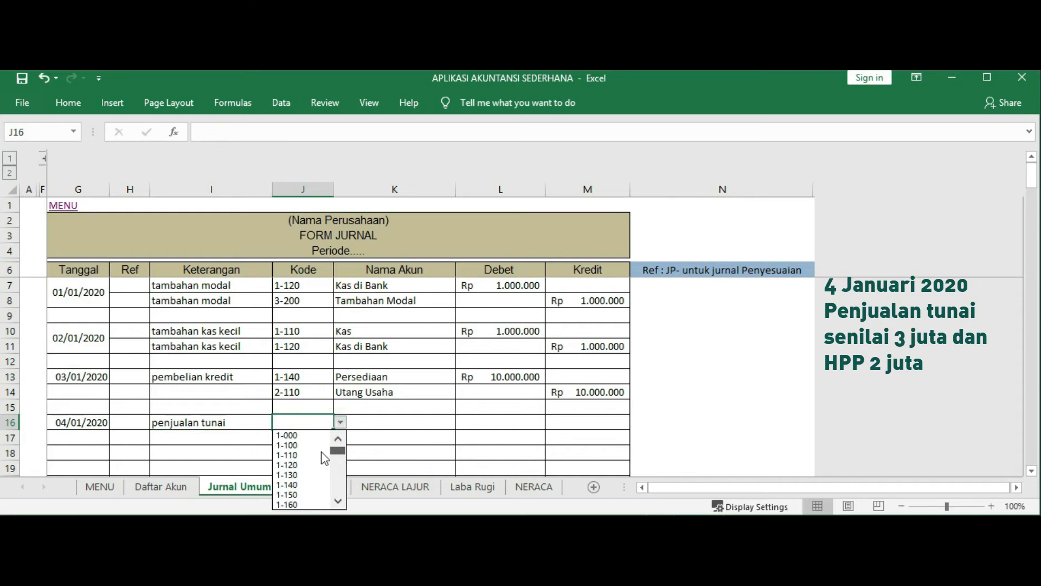
click(288, 455)
click(477, 425)
text(3.0)
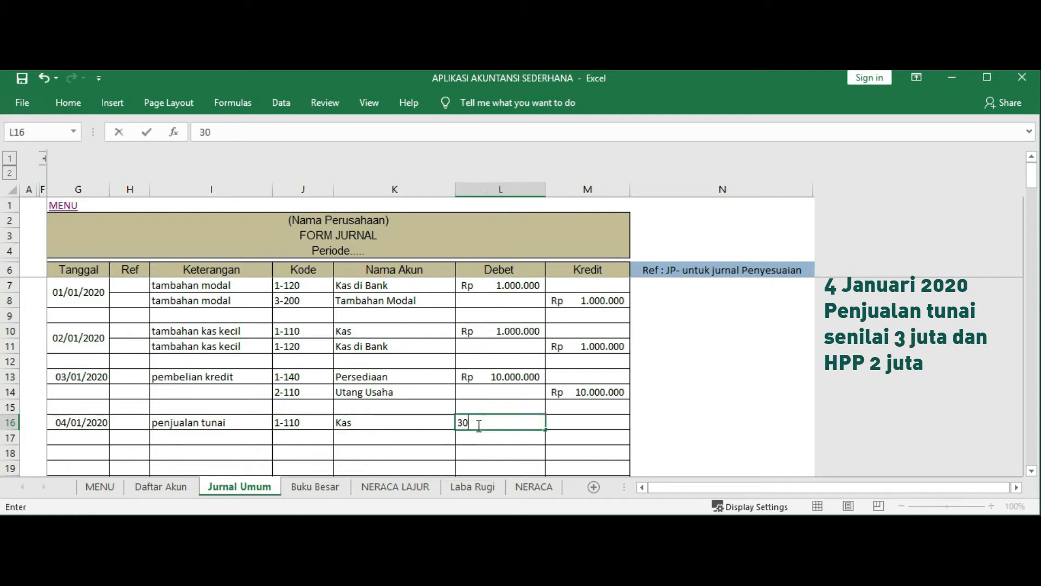
text(00.000)
key(Return)
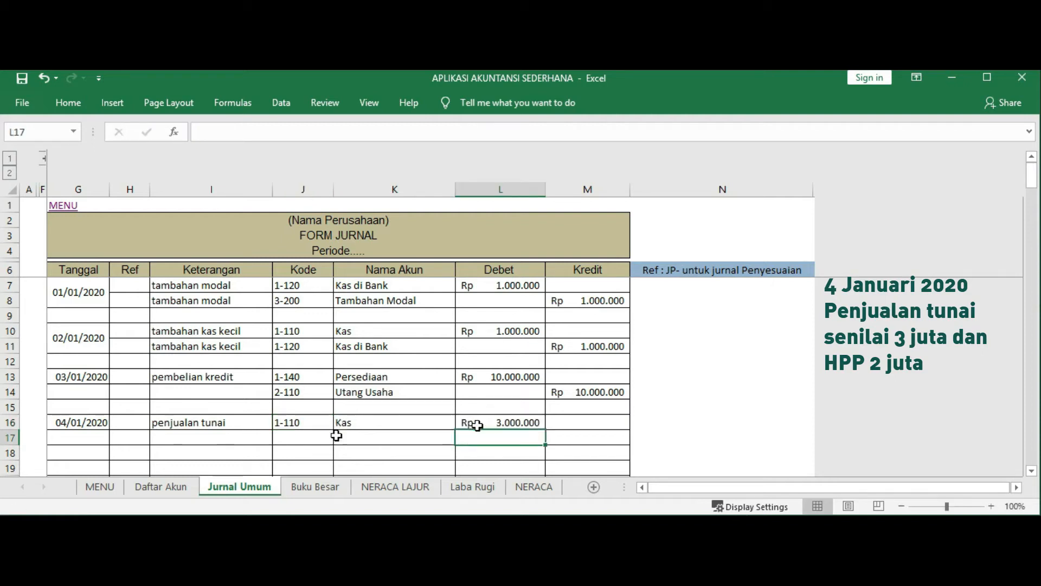
Assign account code 4-100 to the row 17 journal line and enter a credit of 3000000
click(313, 439)
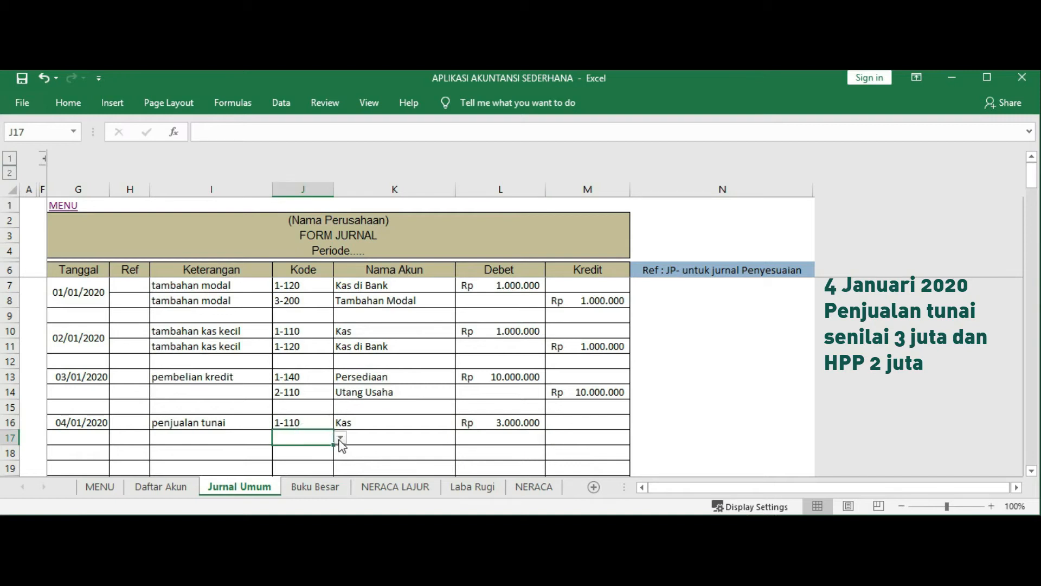
click(340, 438)
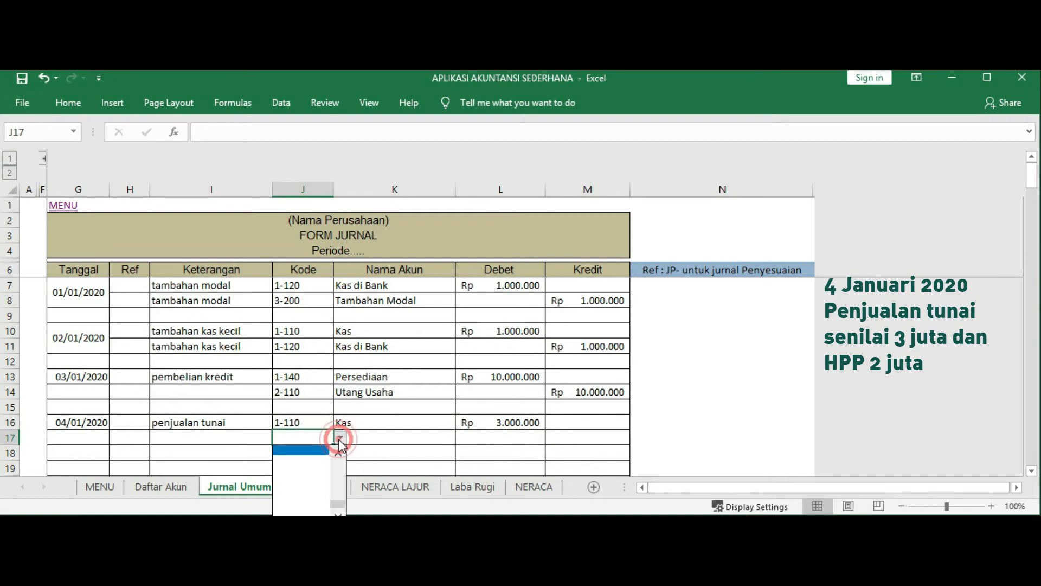
click(337, 500)
drag(338, 481, 337, 486)
click(290, 470)
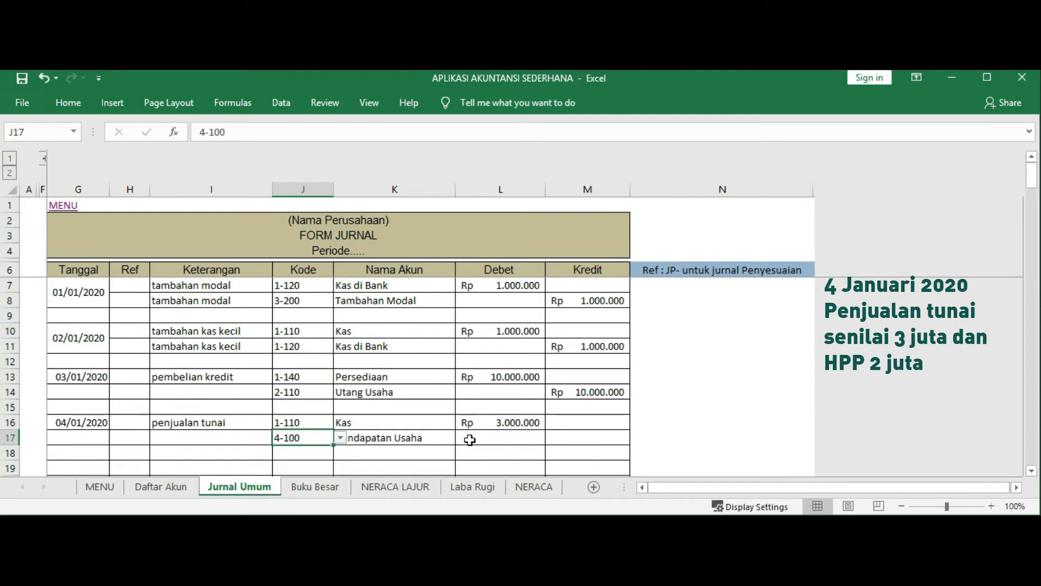
click(557, 439)
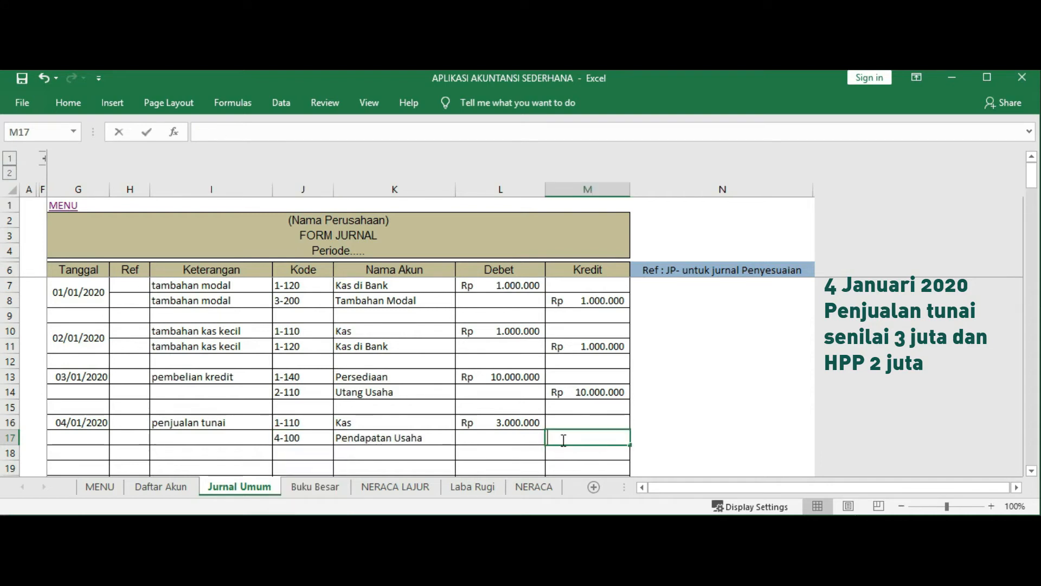
text(3000000)
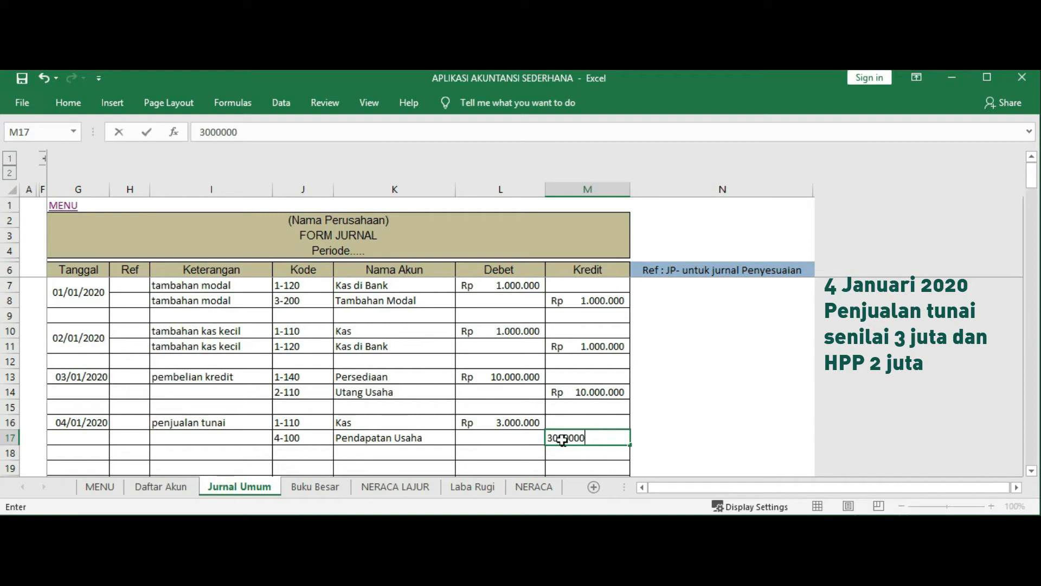
key(Return)
Assign account code 5-100 to the row 18 journal line and enter a debit of 2000000
click(317, 454)
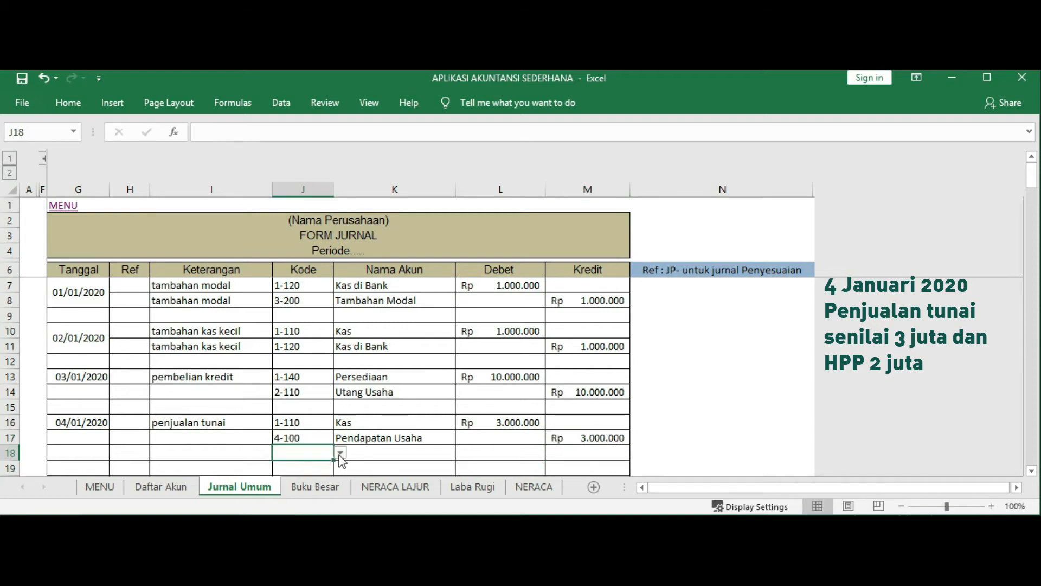
click(340, 453)
scroll(340, 504, down, 3)
scroll(340, 509, down, 2)
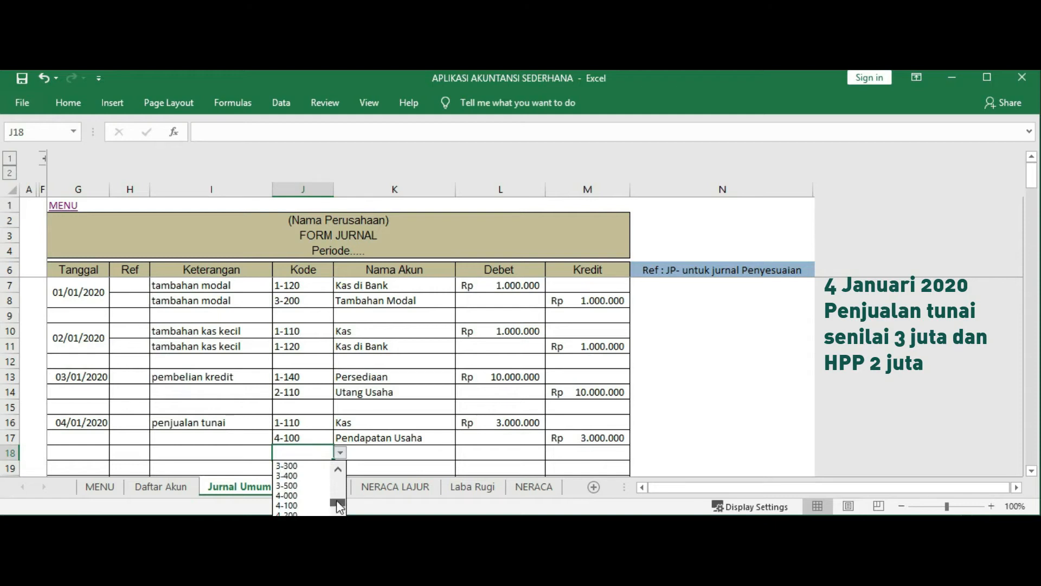
click(287, 534)
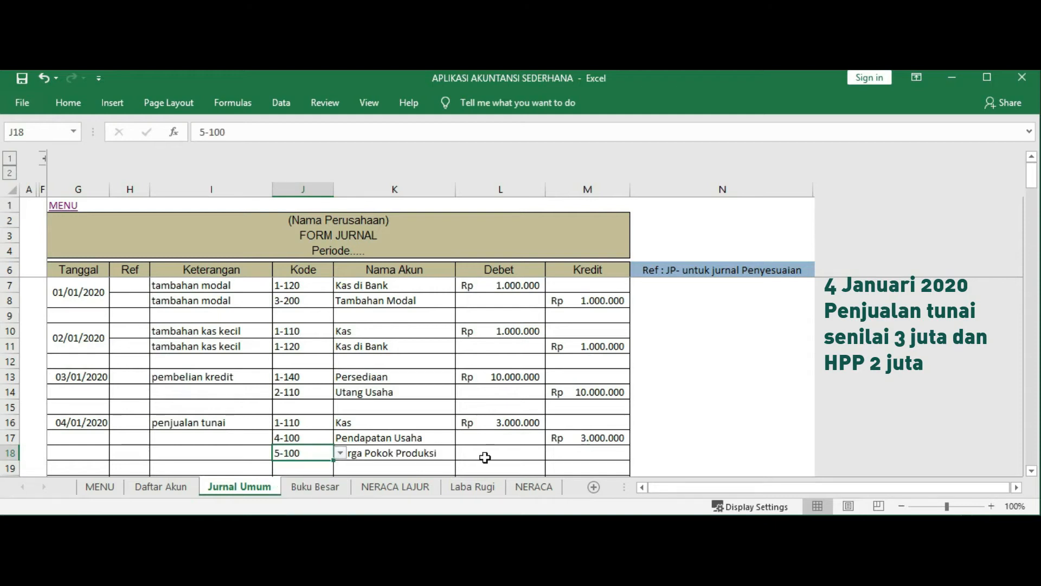
click(487, 456)
text(2000000)
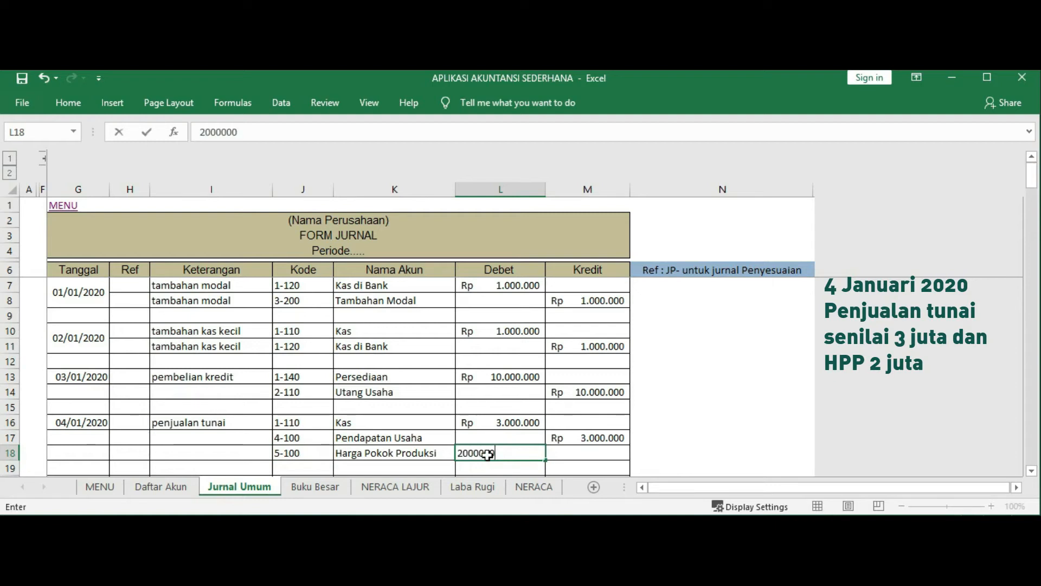
key(Return)
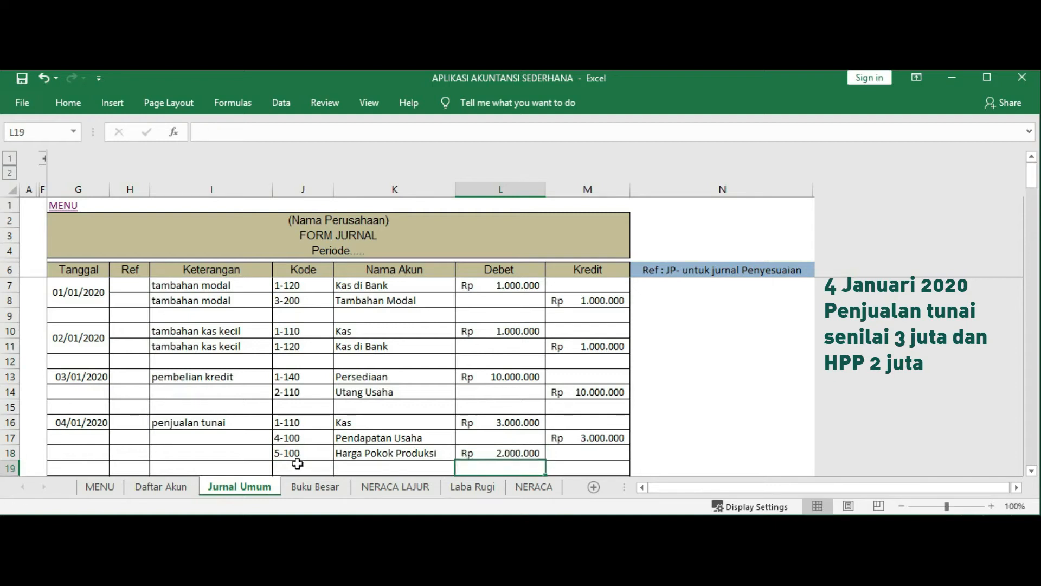
Assign account code 1-140 to the row 19 journal line and enter a credit of 2000000
click(297, 462)
click(340, 467)
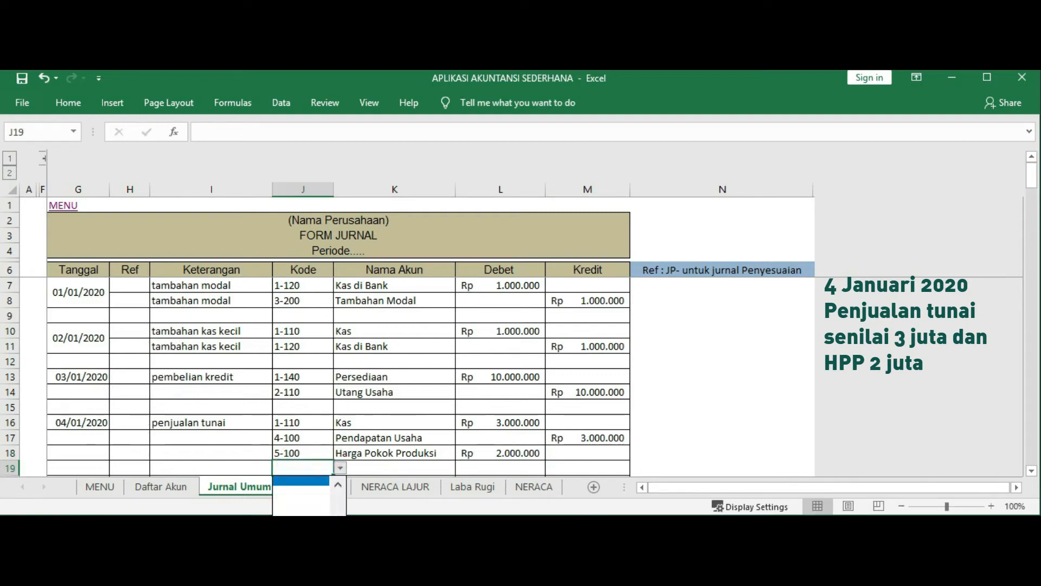
drag(337, 520, 338, 499)
click(303, 490)
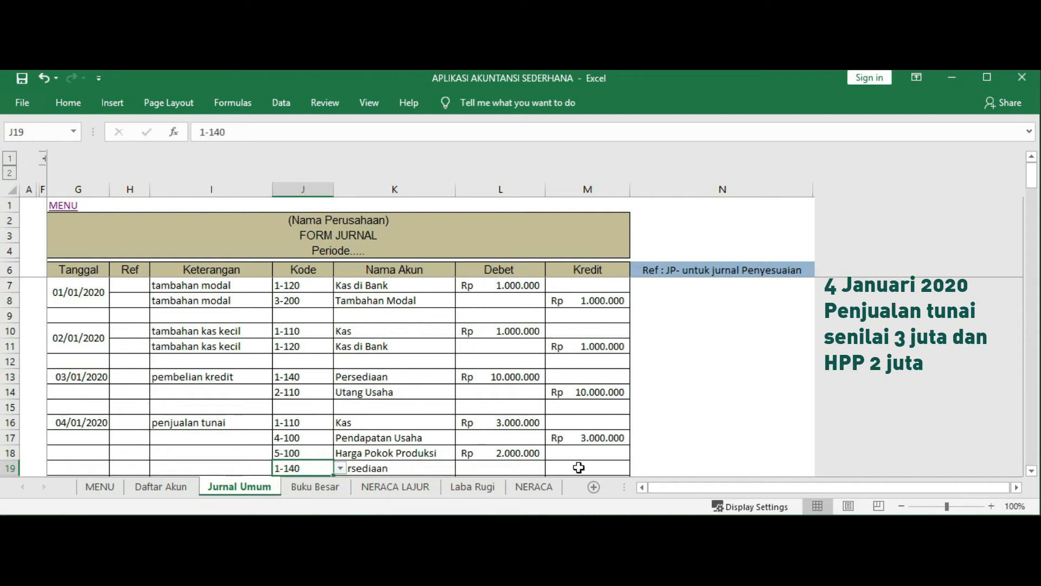
click(578, 468)
text(2000000)
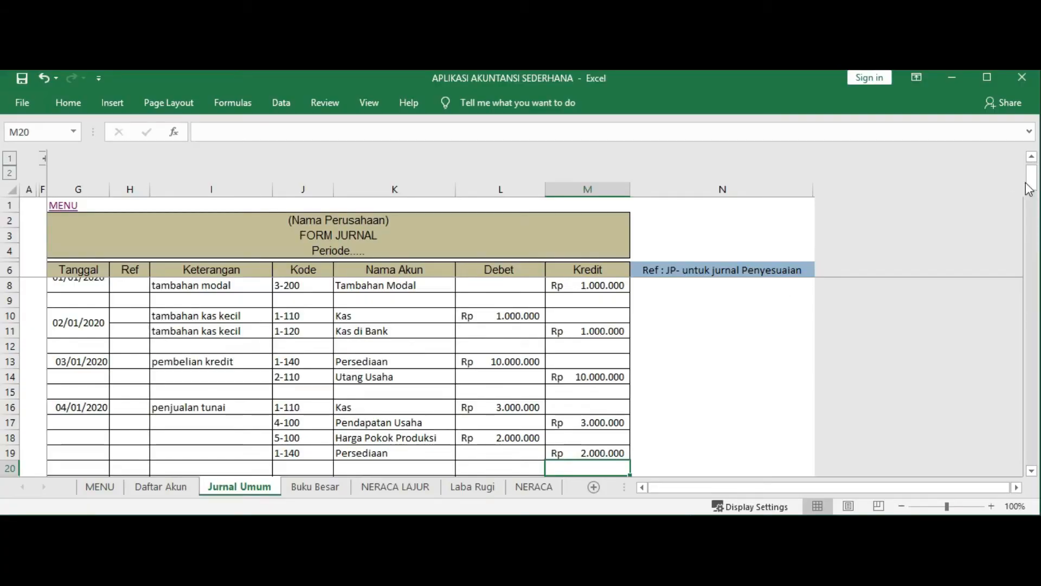
mouse_move(1033, 181)
mouse_down()
mouse_move(1034, 246)
mouse_move(1033, 191)
mouse_up()
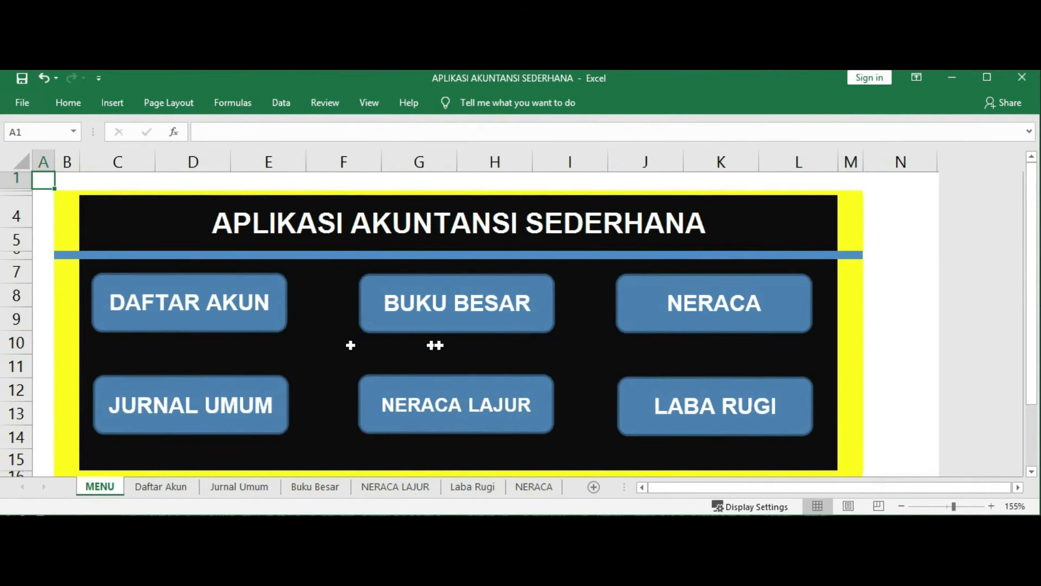
Go to the Buku Besar sheet from the menu and choose account code 1-110 as the ledger account
click(504, 320)
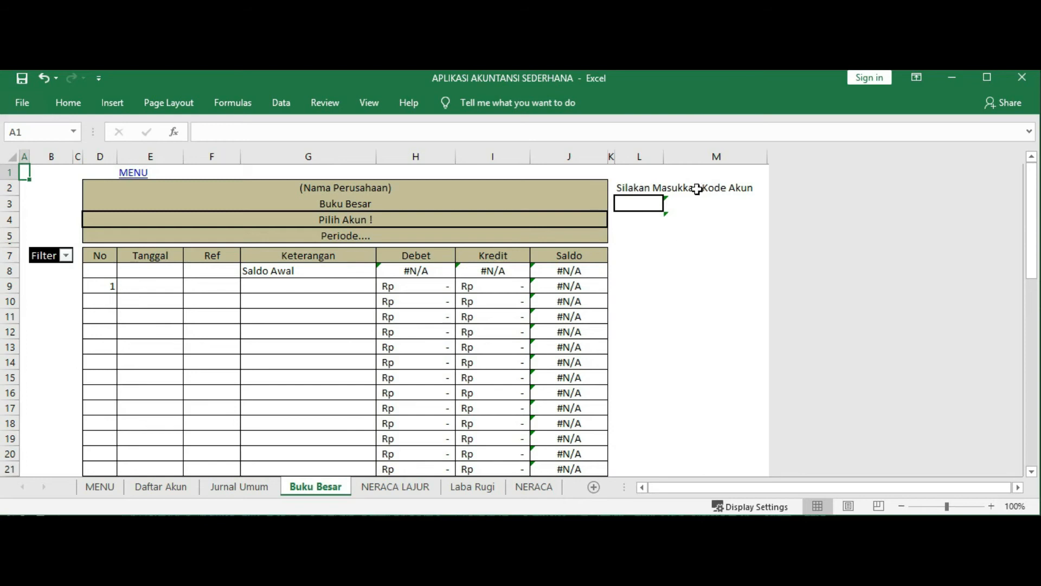
click(638, 205)
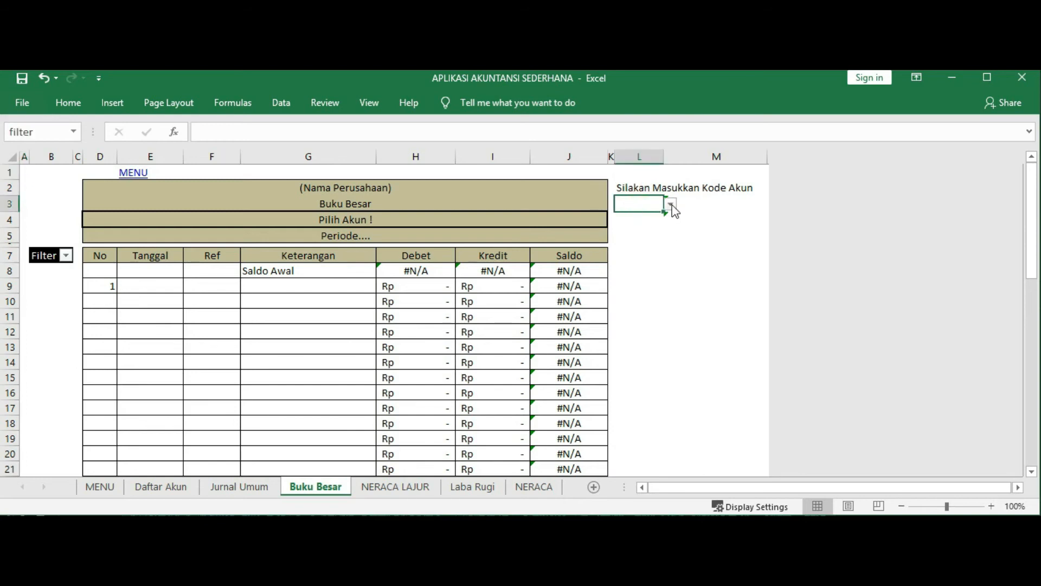
click(671, 204)
drag(664, 256, 667, 217)
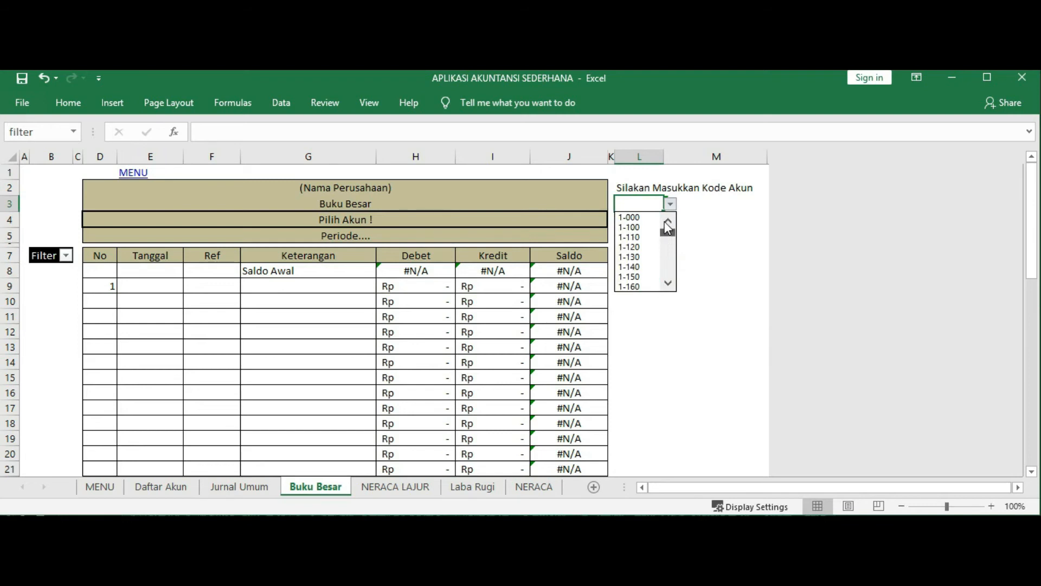
click(637, 237)
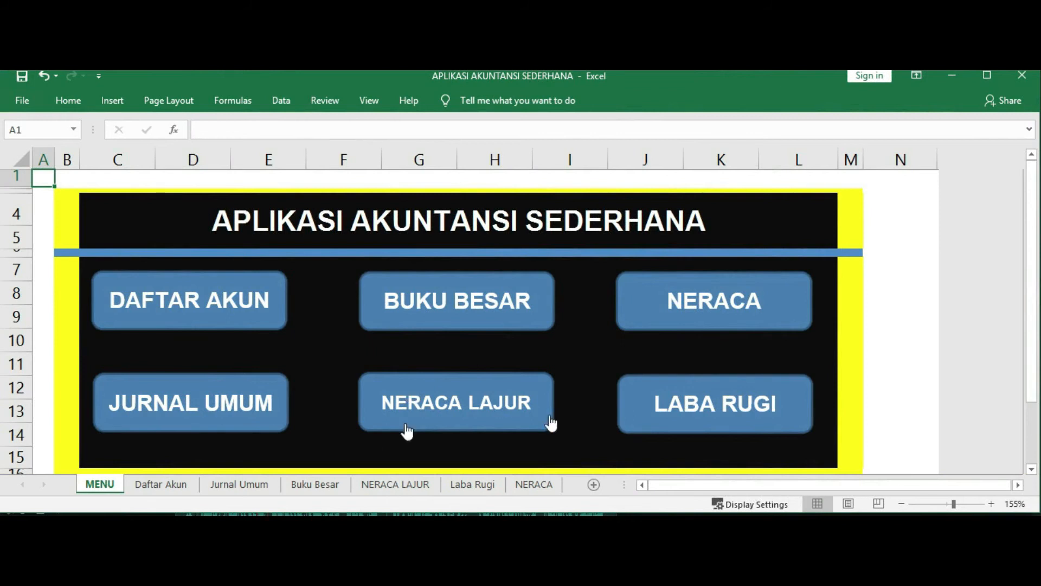
Open the Neraca Lajur sheet from the menu and review its account balances down to the Total, Laba and Jumlah rows
click(427, 392)
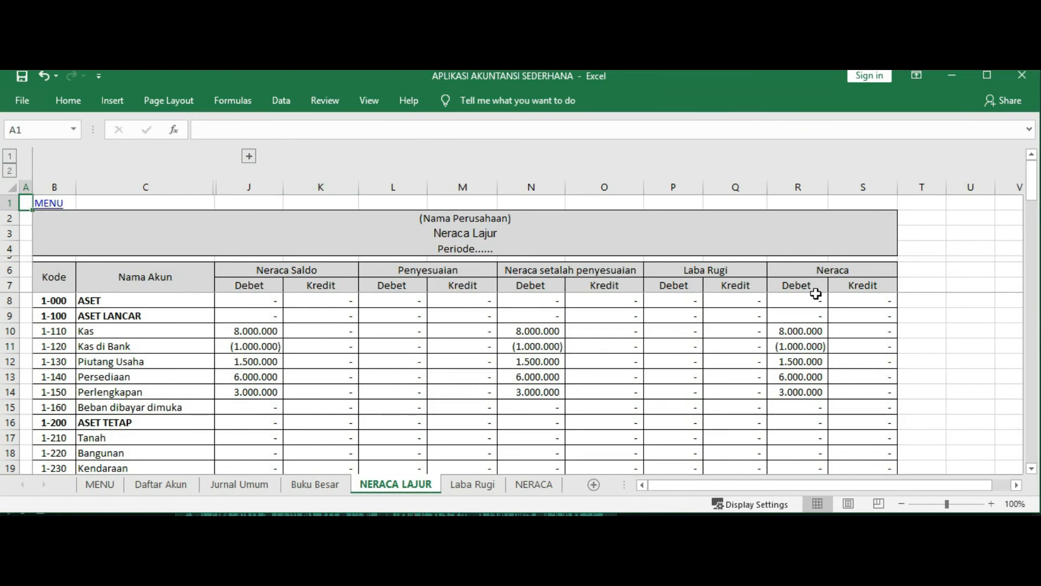
drag(1031, 190, 1032, 325)
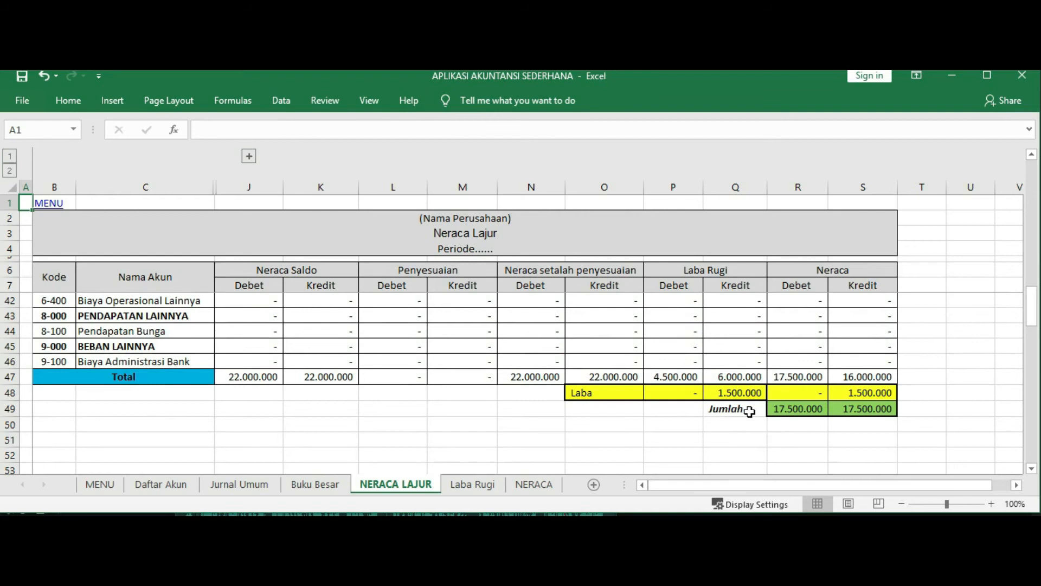
Open the Laba Rugi report from the menu and review it from Pendapatan through Laba Kotor, Beban Operasional and Beban Lainnya
click(598, 395)
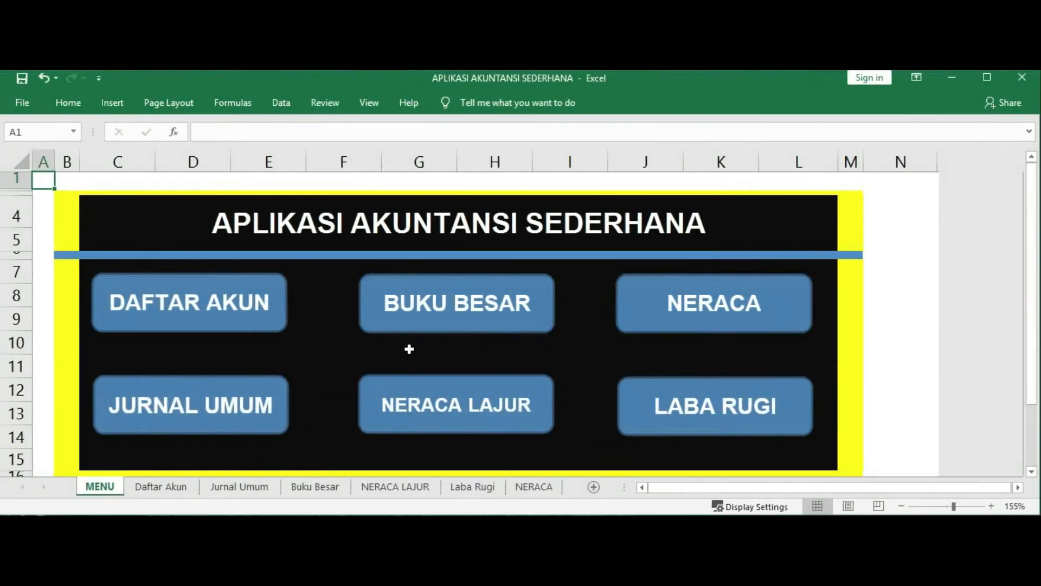
click(724, 414)
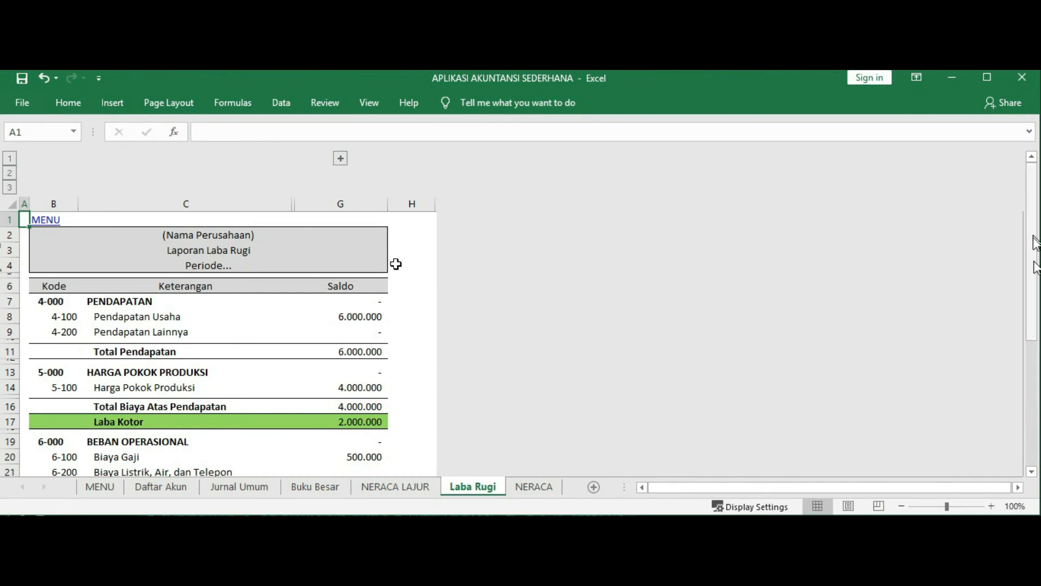
scroll(390, 255, down, 1)
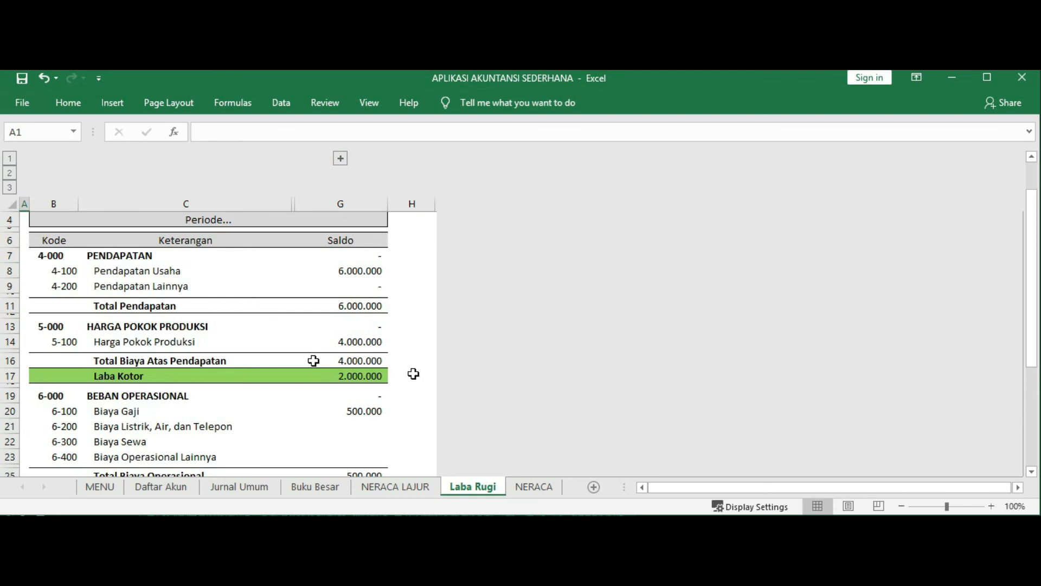
drag(1036, 283, 1036, 355)
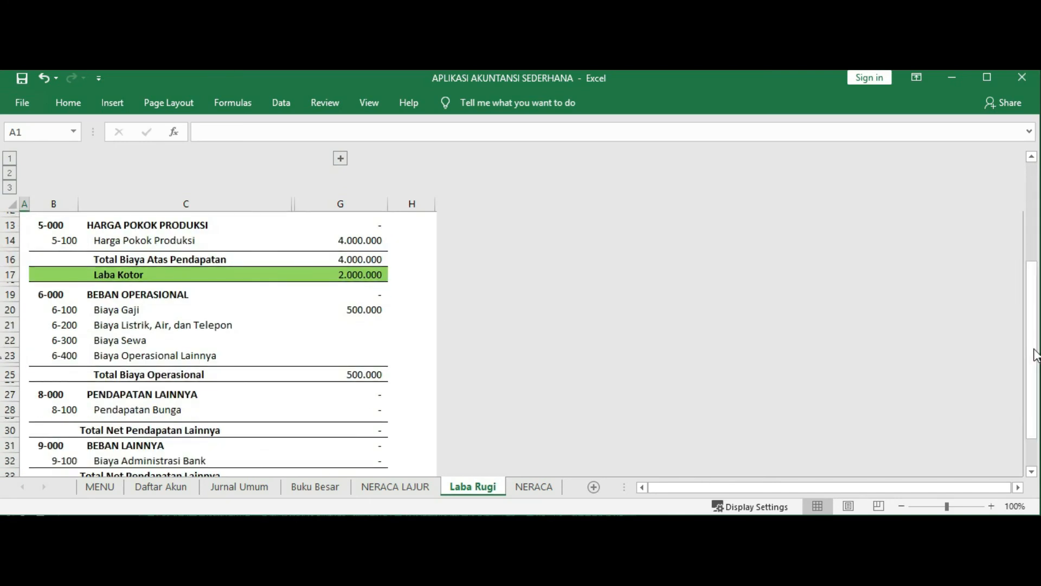
scroll(439, 325, down, 1)
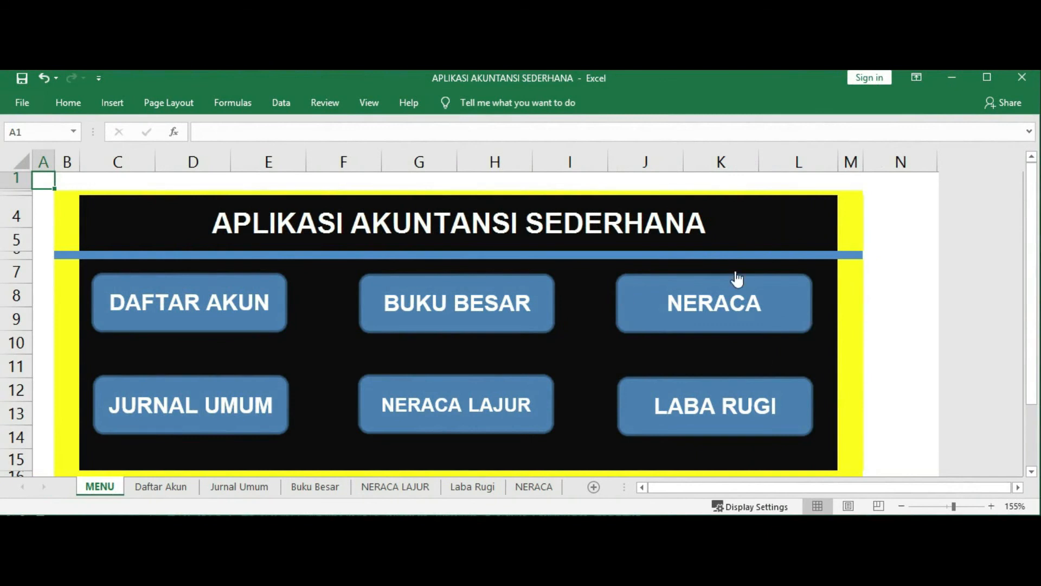
Open the NERACA report from the menu and review its Aset Lancar and Aset Tetap balances down past the Total Aset row
click(690, 320)
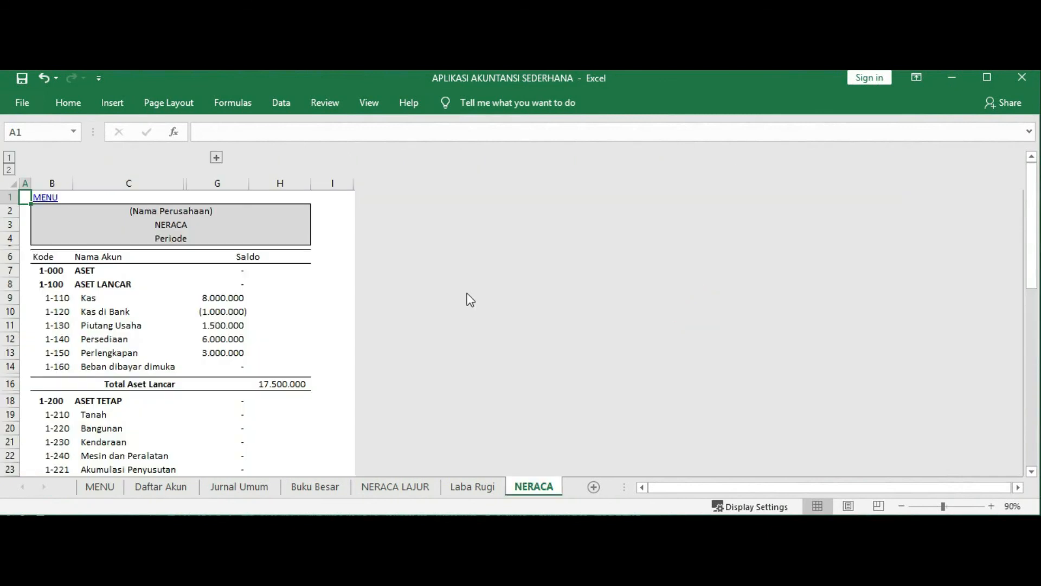
drag(1034, 260, 1037, 291)
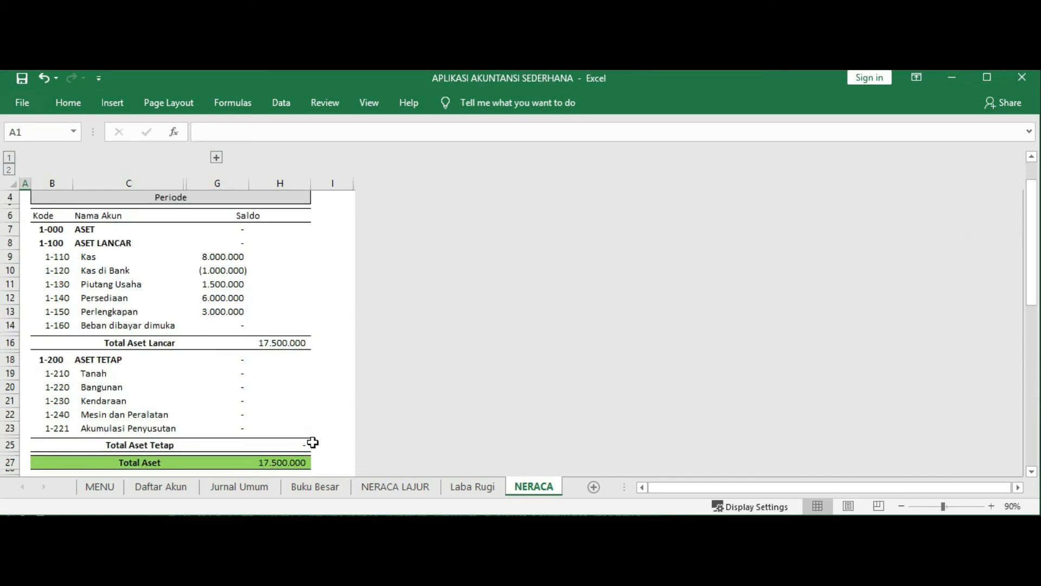
drag(1036, 225, 1037, 345)
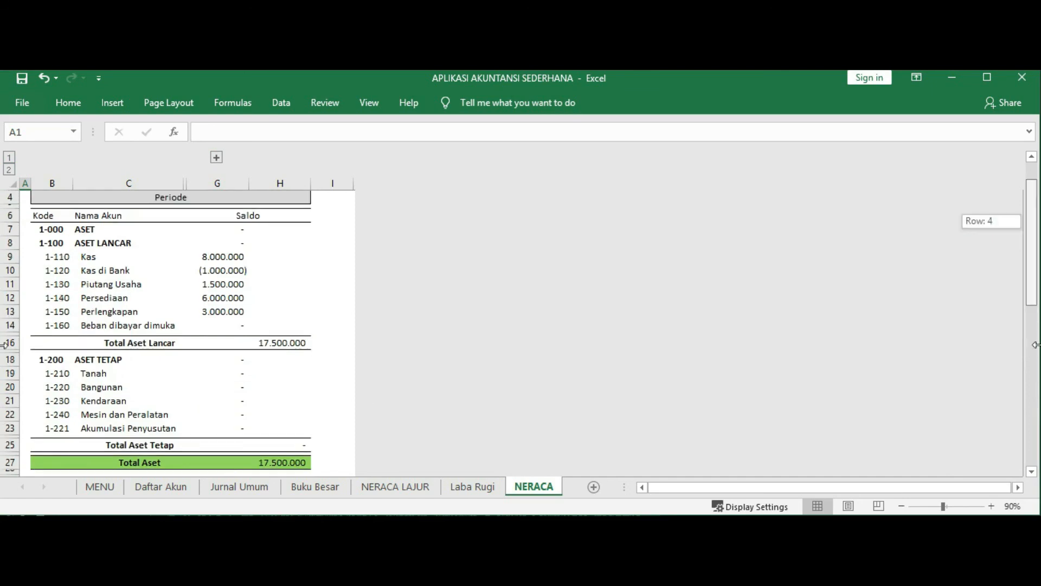